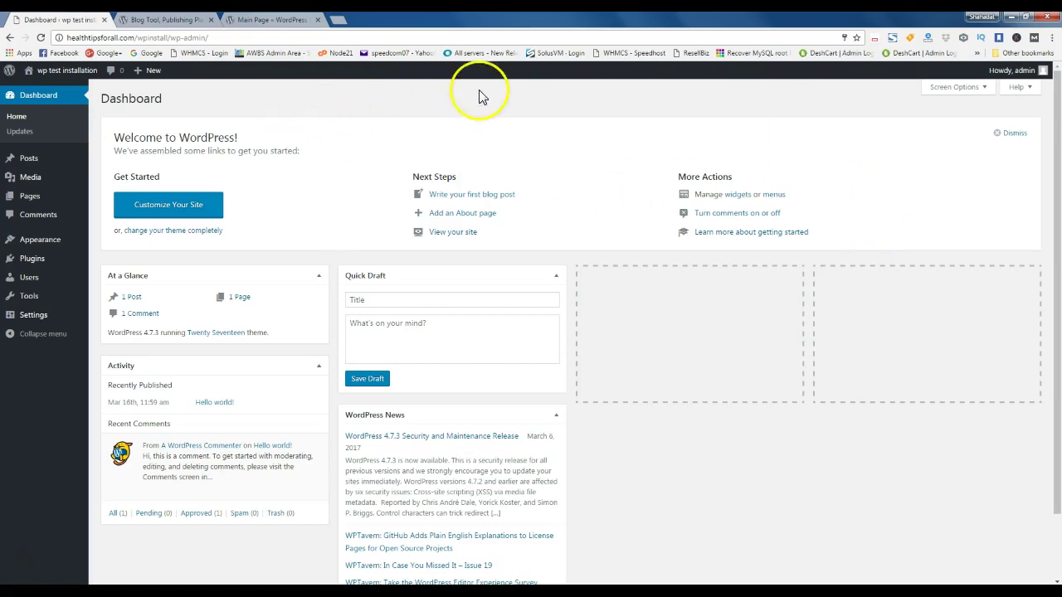
- Log out of the WordPress admin account and close the login page
mouse_move(1029, 68)
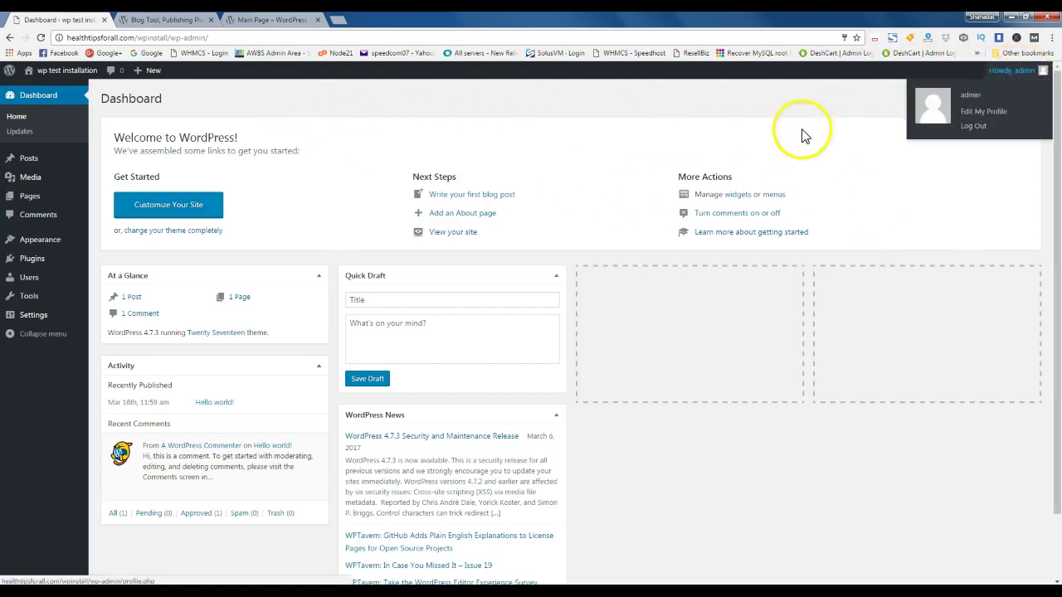
left_click(973, 129)
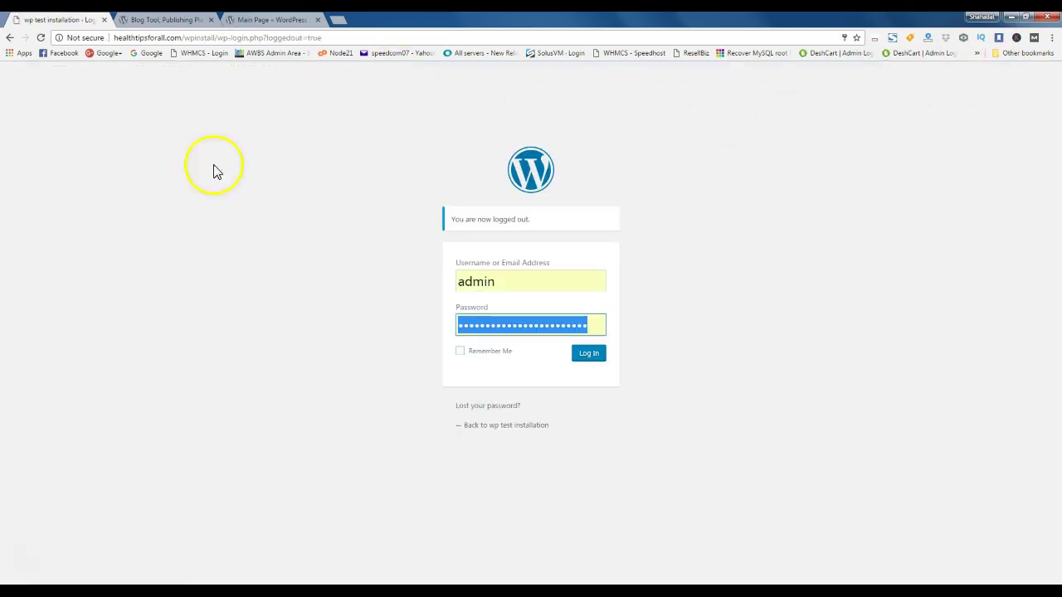
left_click(104, 19)
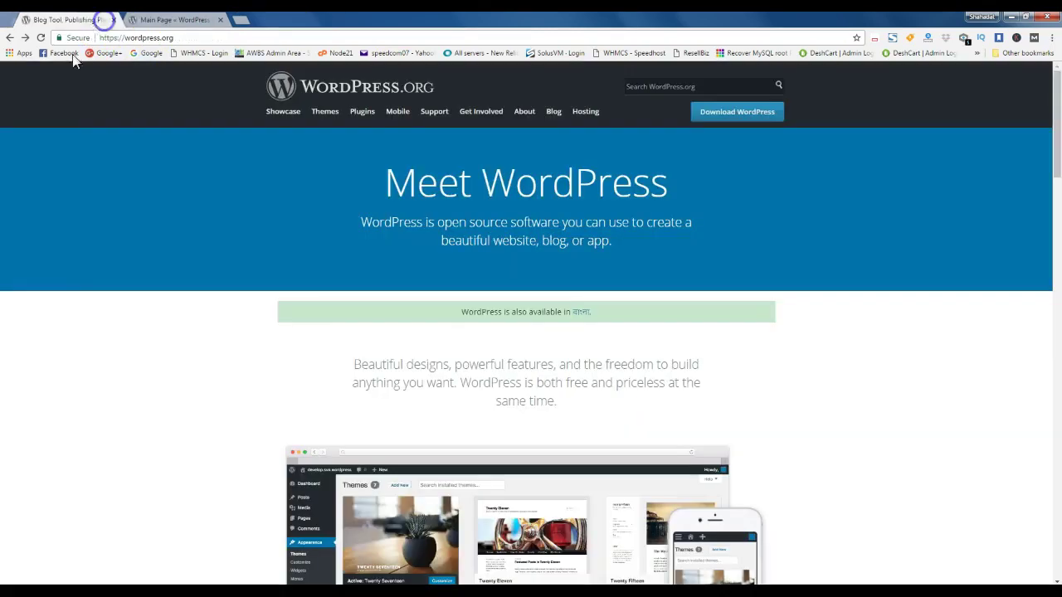
- Open the WordPress admin login page at healthtipsforall.com/wpinstall/wp-admin/ in a new browser tab
left_click(231, 19)
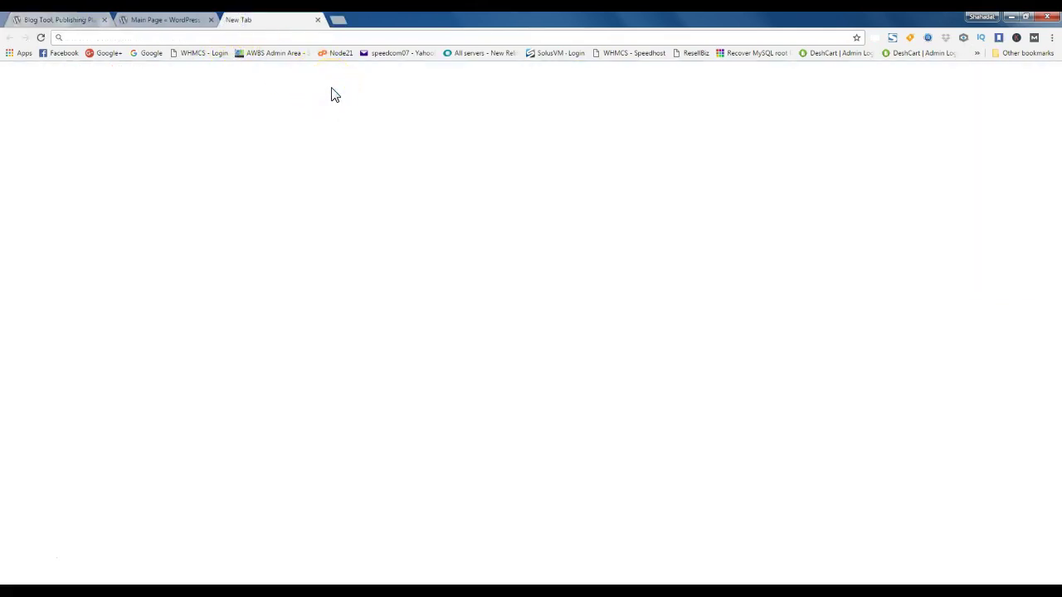
type("he")
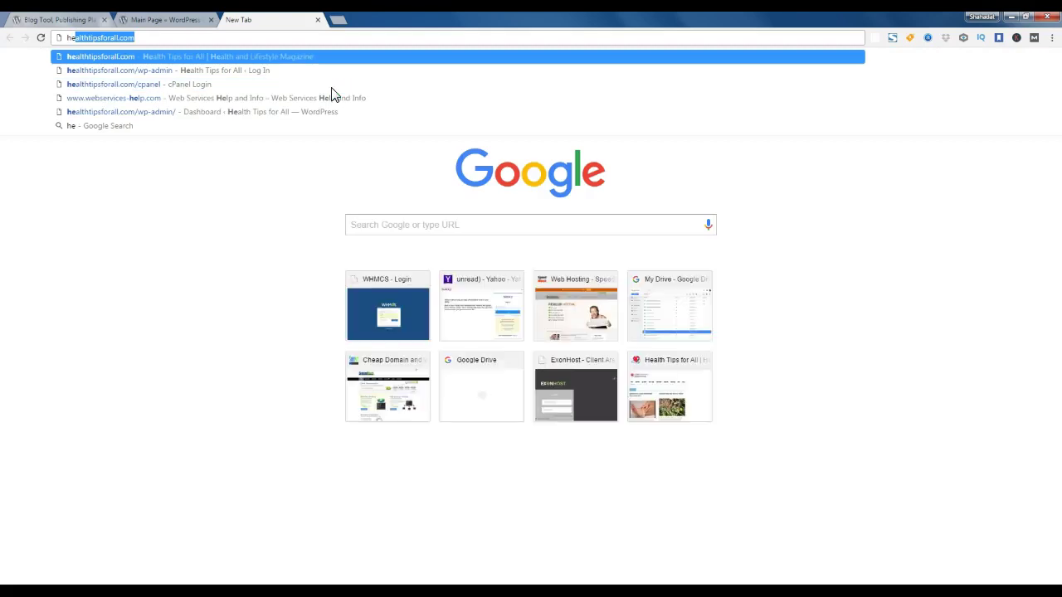
key("End")
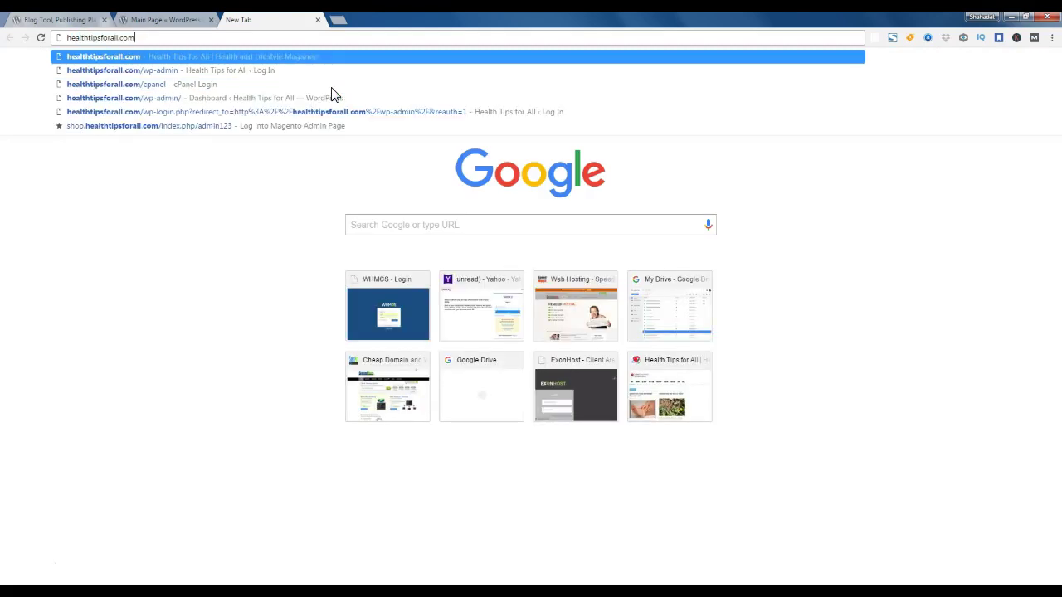
type("/w")
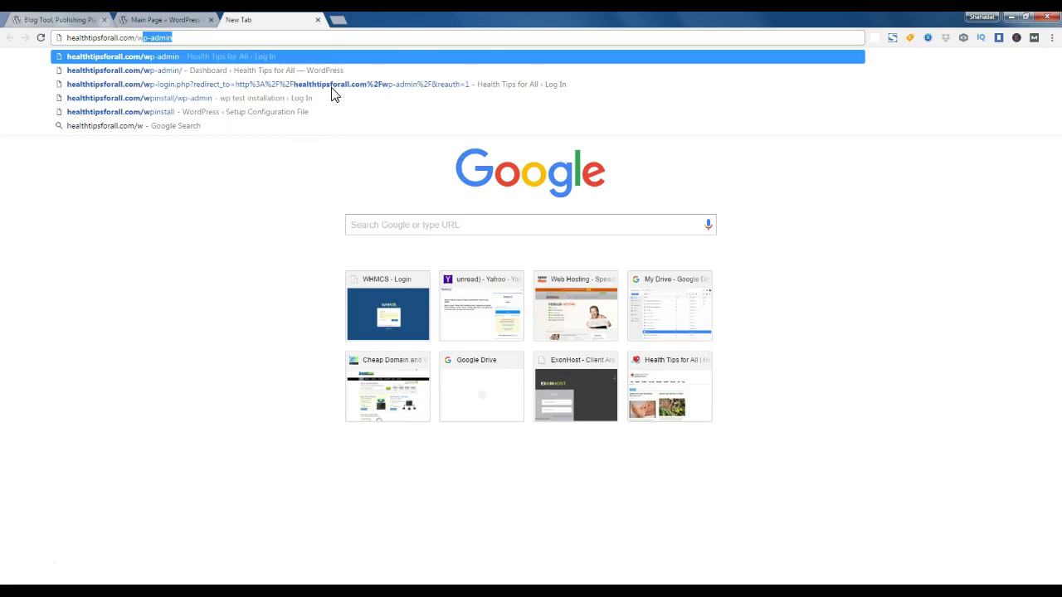
type("pin")
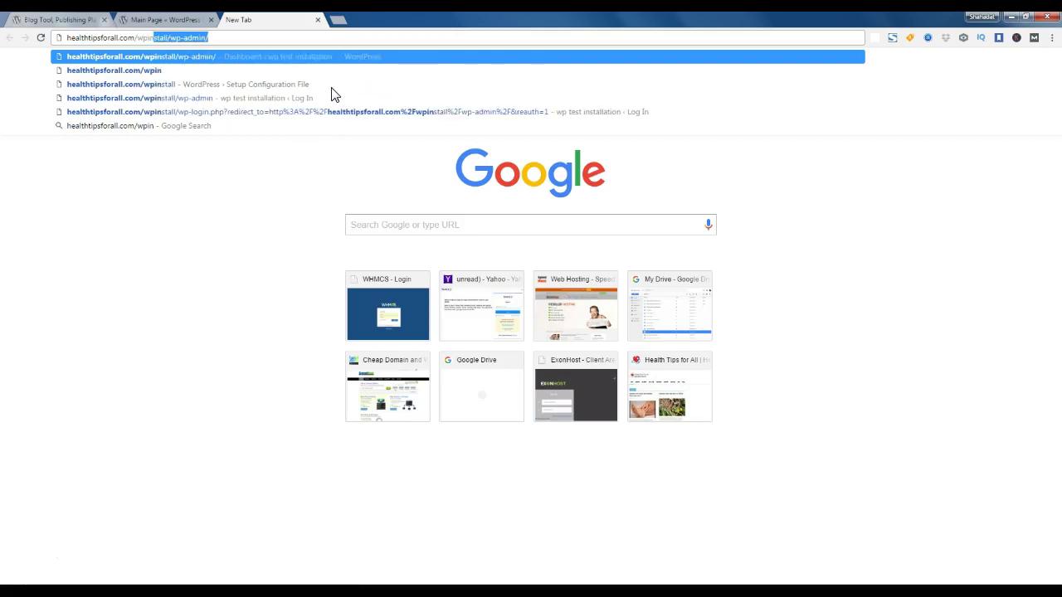
left_click(171, 38)
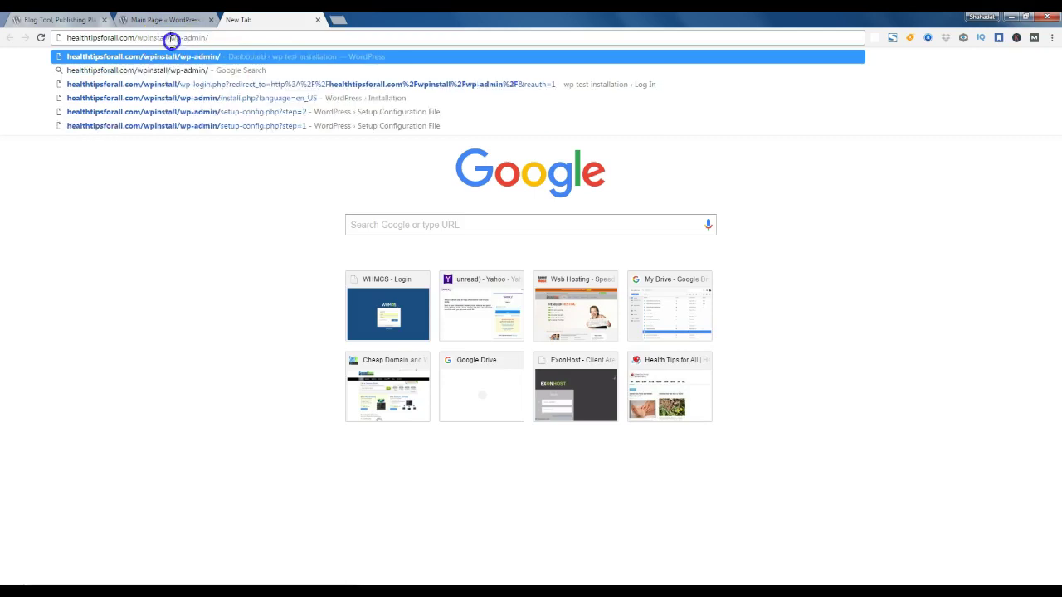
double_click(140, 38)
left_click_drag(139, 38, 47, 33)
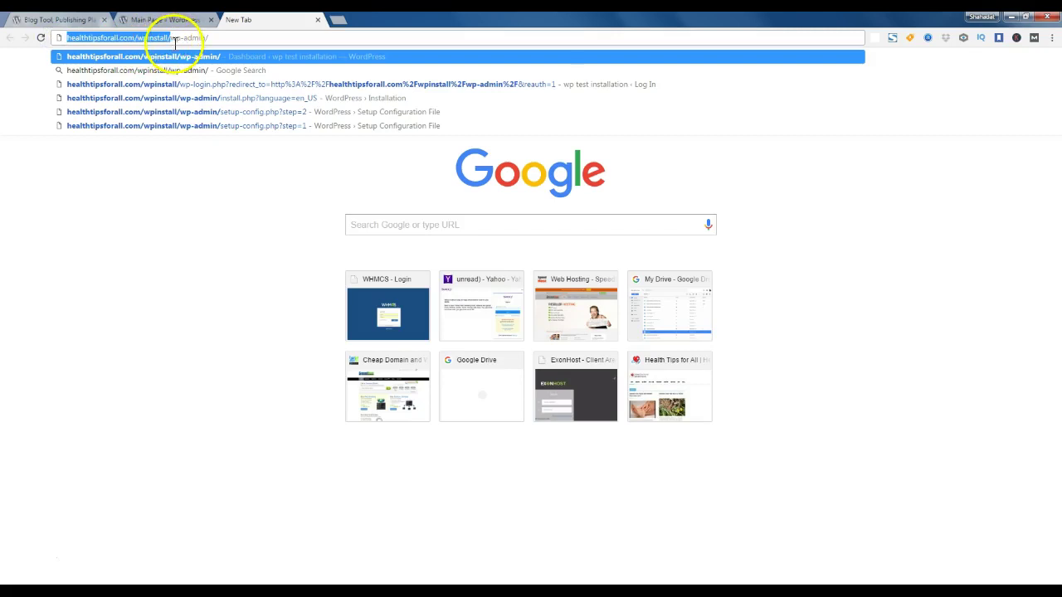
left_click(170, 38)
left_click(171, 38)
left_click_drag(171, 38, 62, 36)
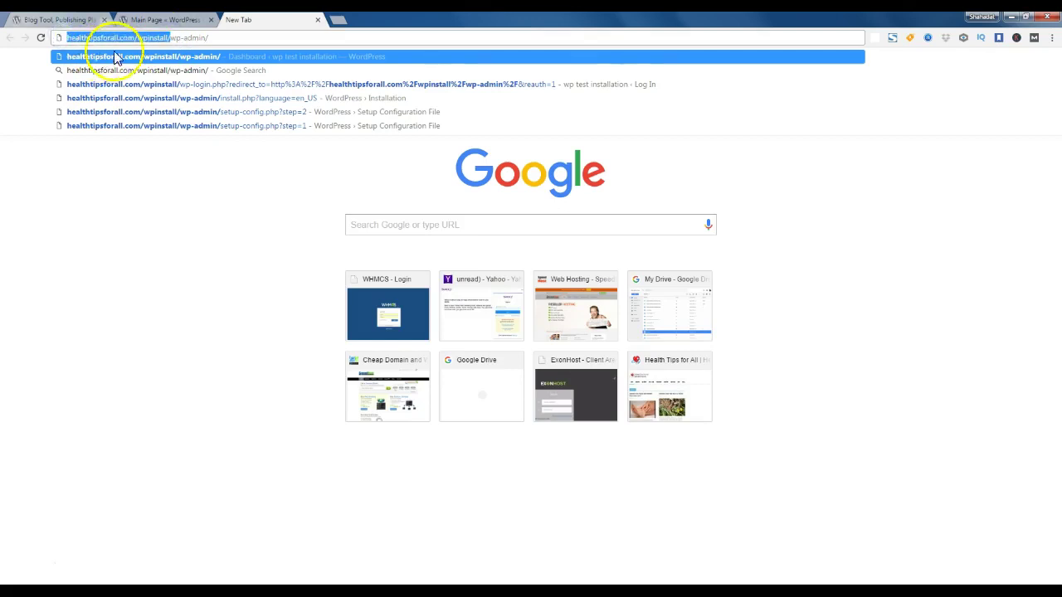
left_click(177, 37)
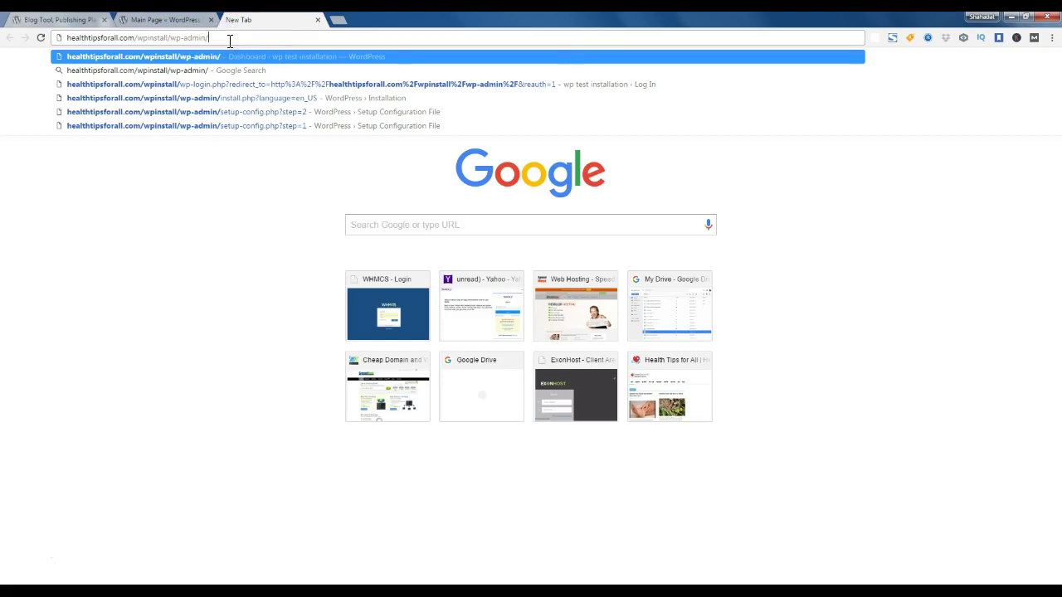
key("Return")
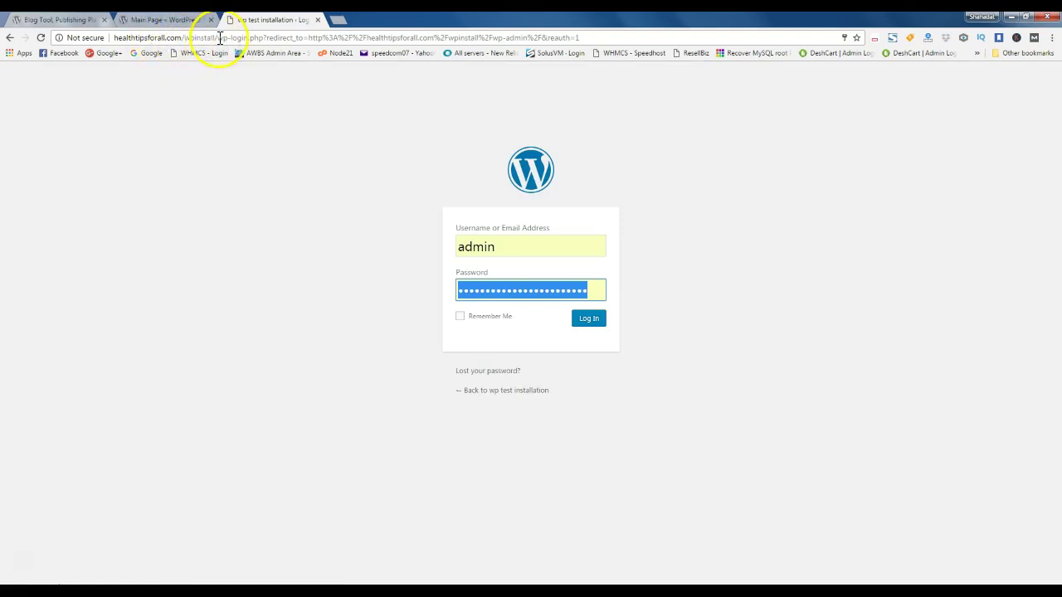
left_click(217, 37)
left_click_drag(216, 37, 105, 38)
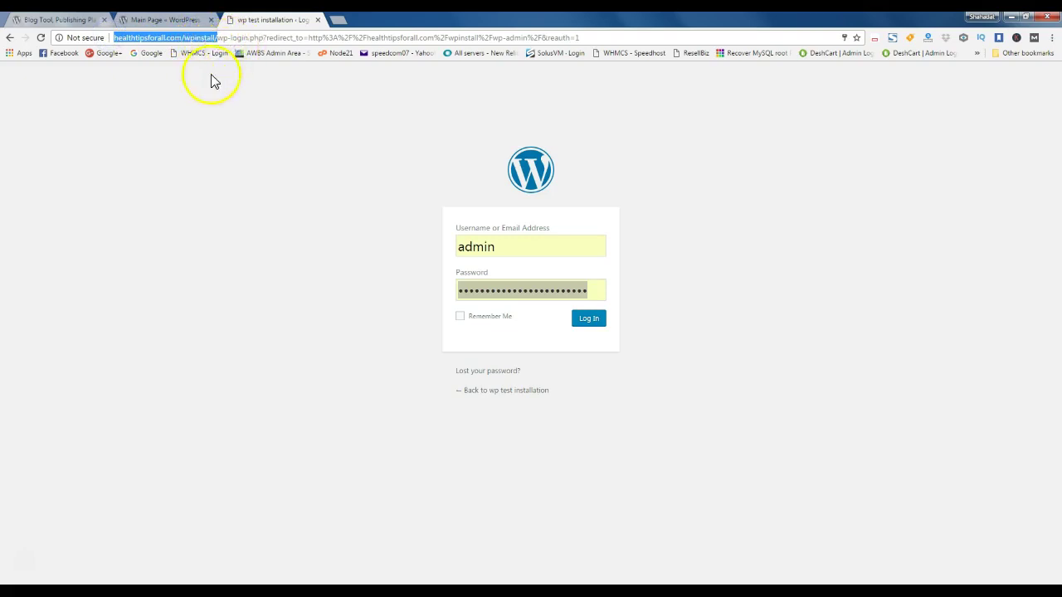
left_click(238, 163)
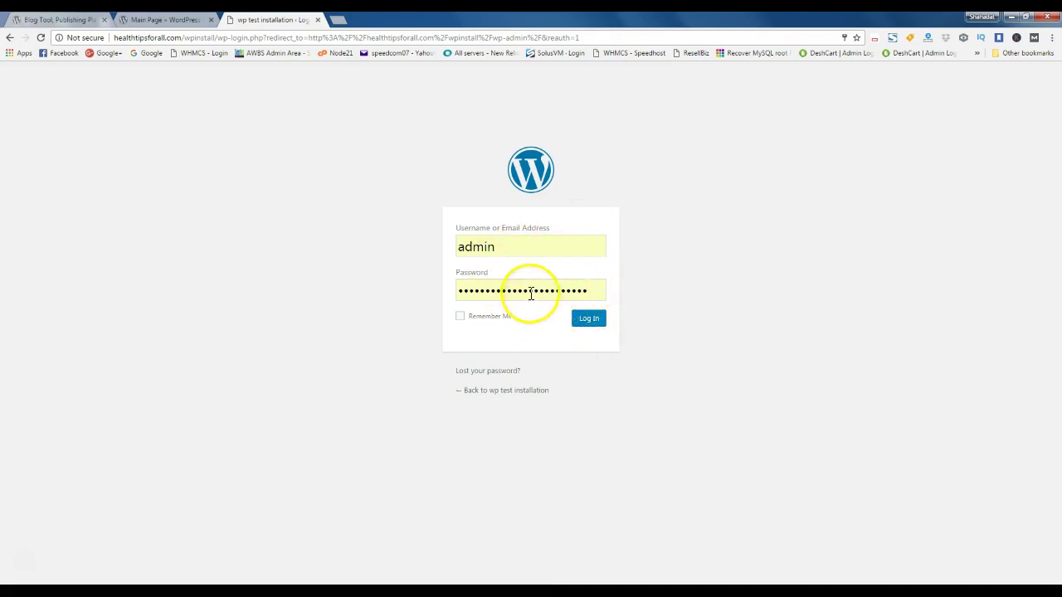
- Log in to WordPress as admin, pasting the account password kept in the wpinstall.txt notes
left_click(588, 320)
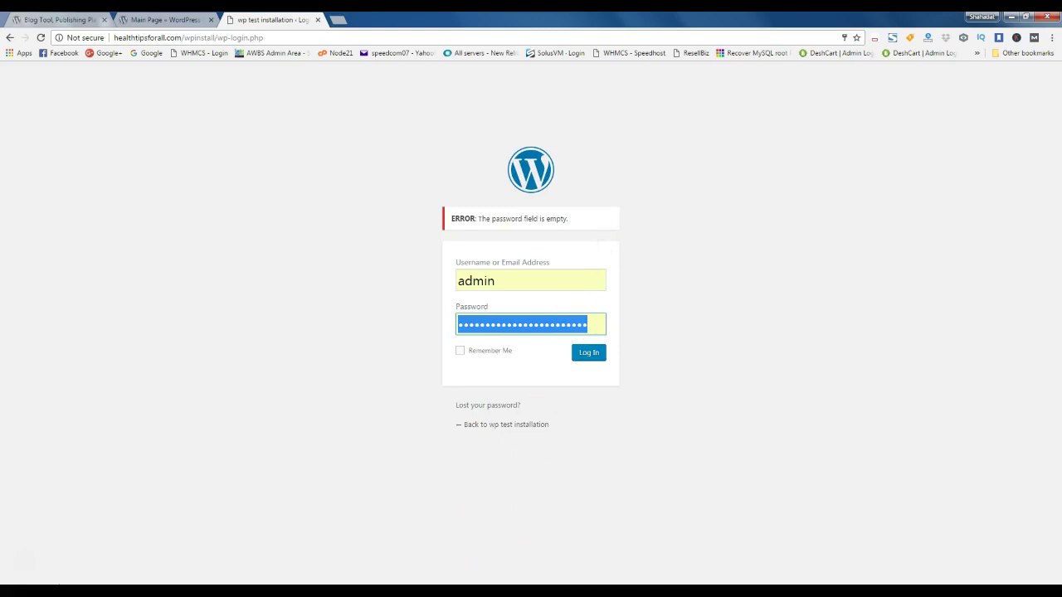
left_click(415, 590)
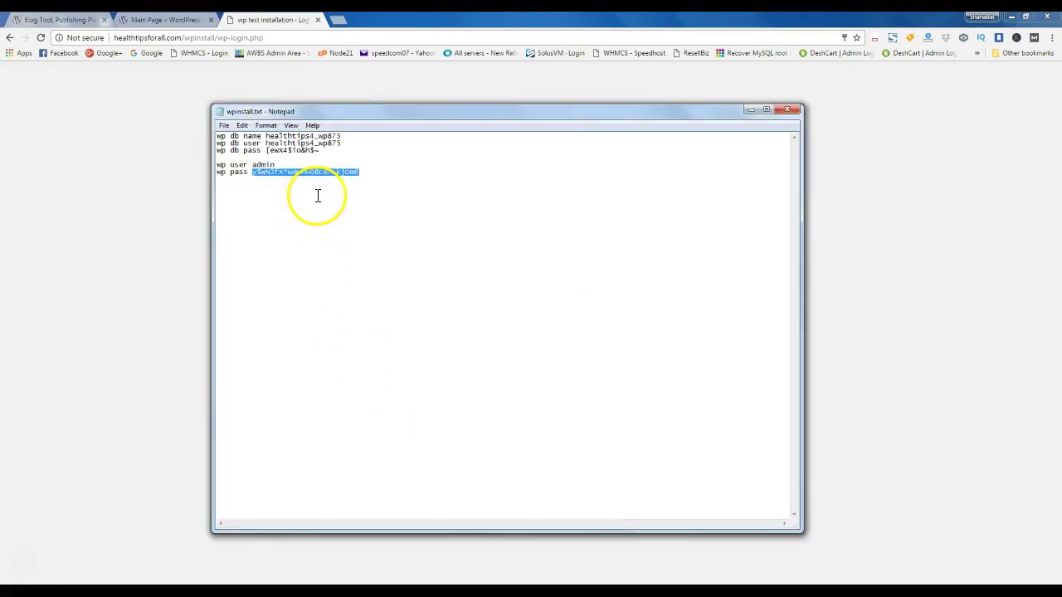
left_click(752, 110)
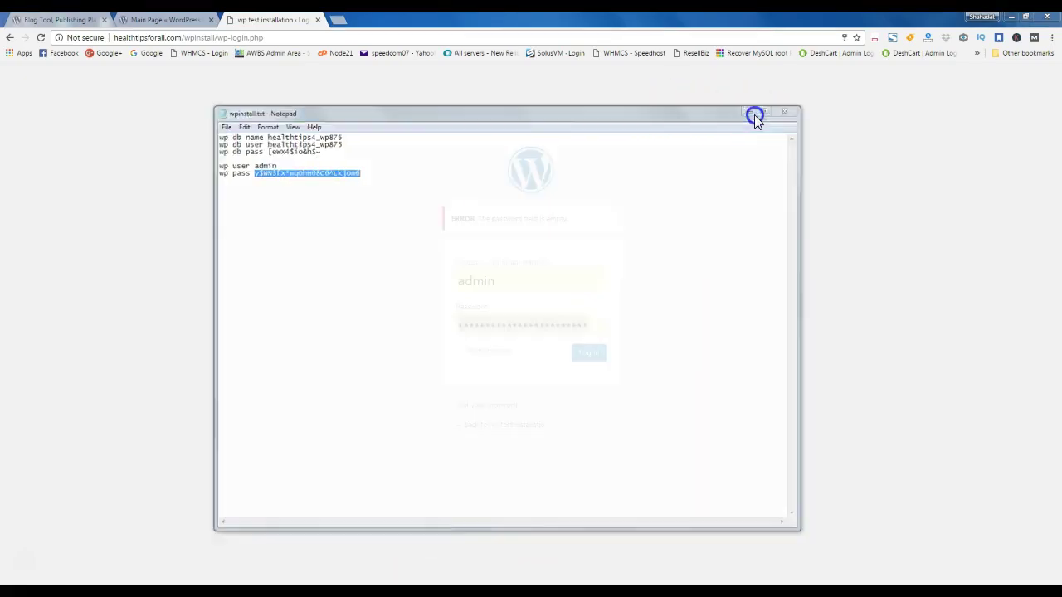
key("ctrl+v")
left_click(585, 354)
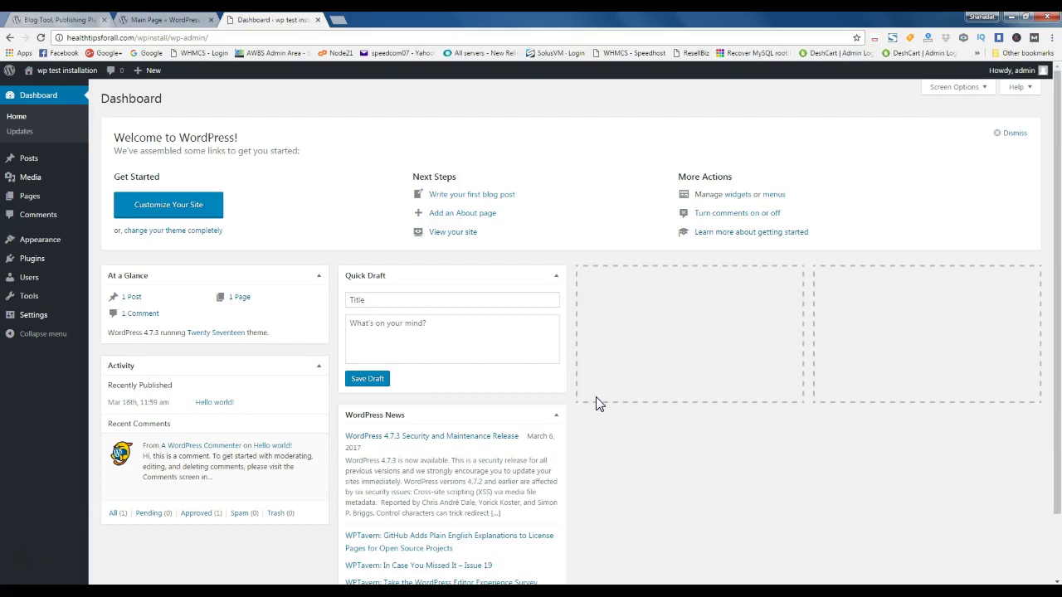
left_click(601, 338)
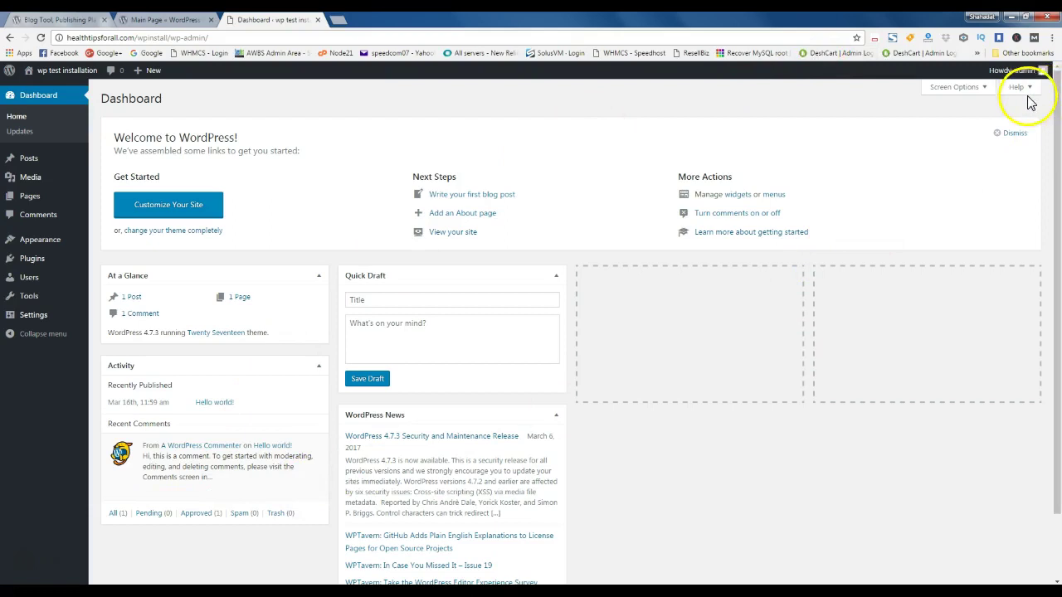
- Visit the wp test installation site in a new browser tab and look over its front page
mouse_move(1029, 71)
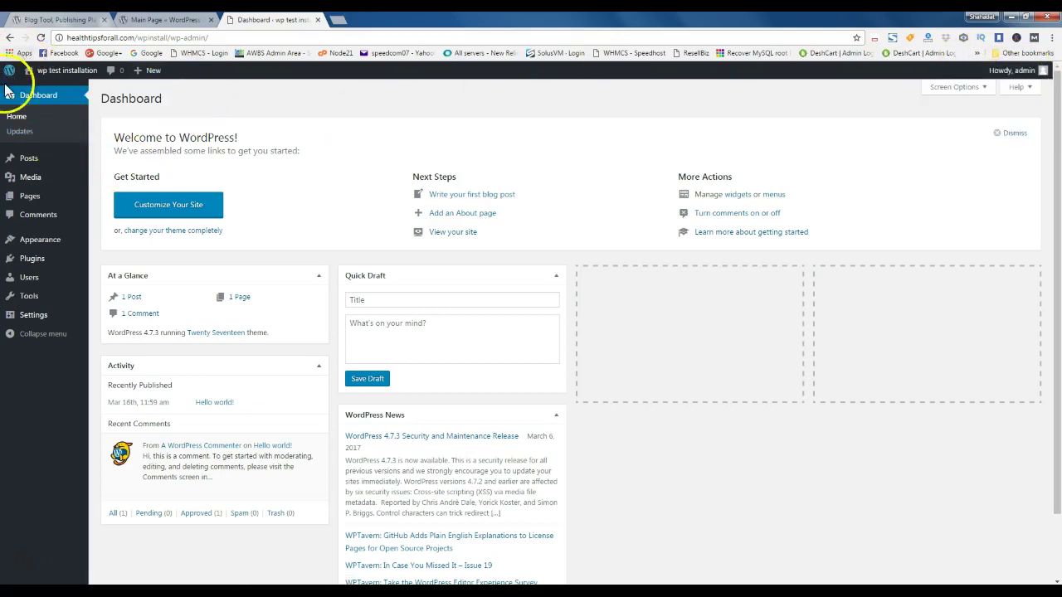
mouse_move(37, 71)
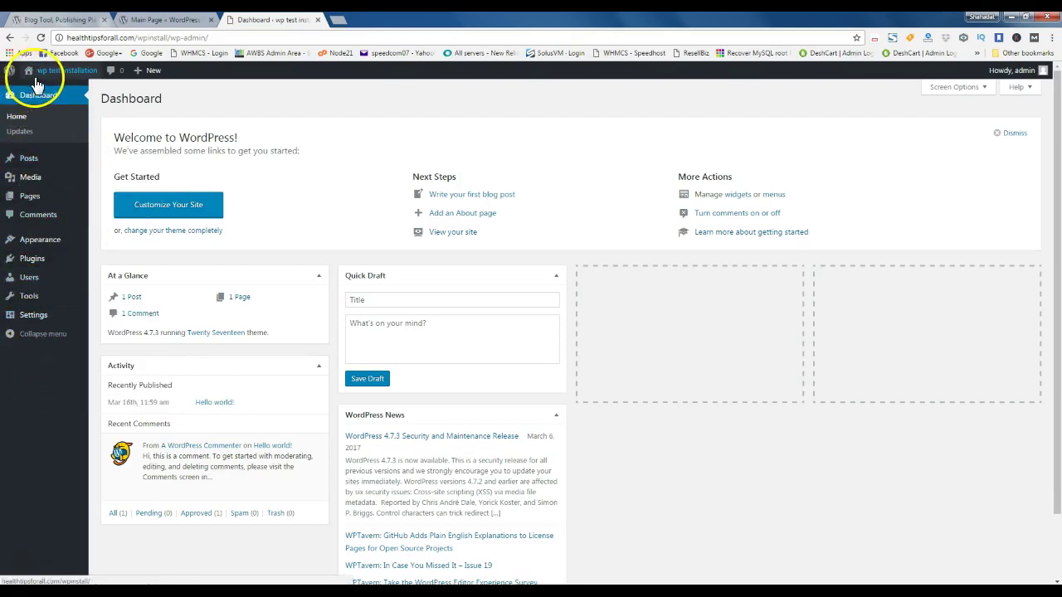
mouse_move(41, 70)
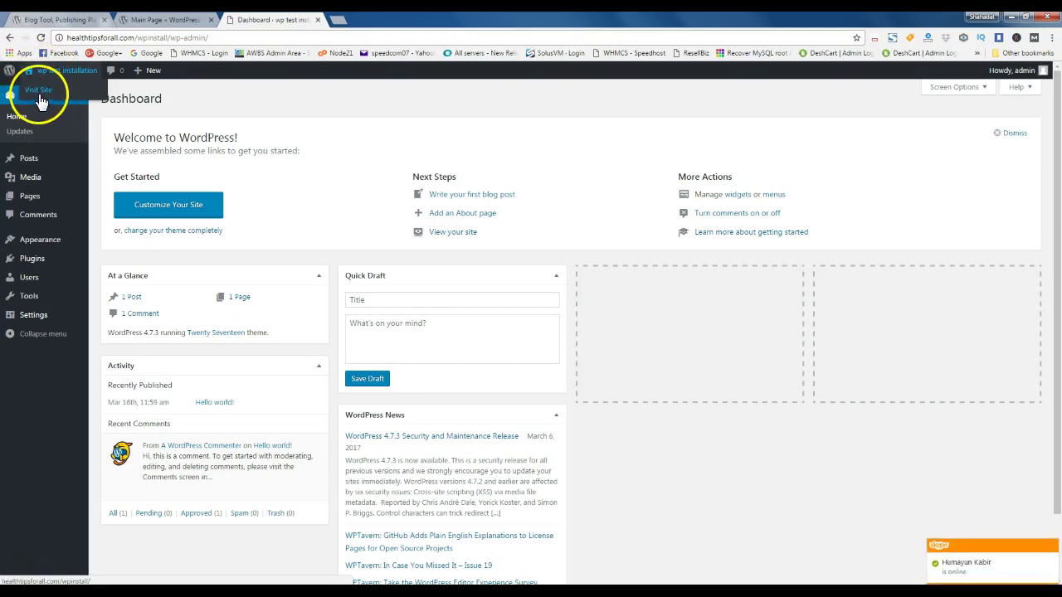
right_click(44, 96)
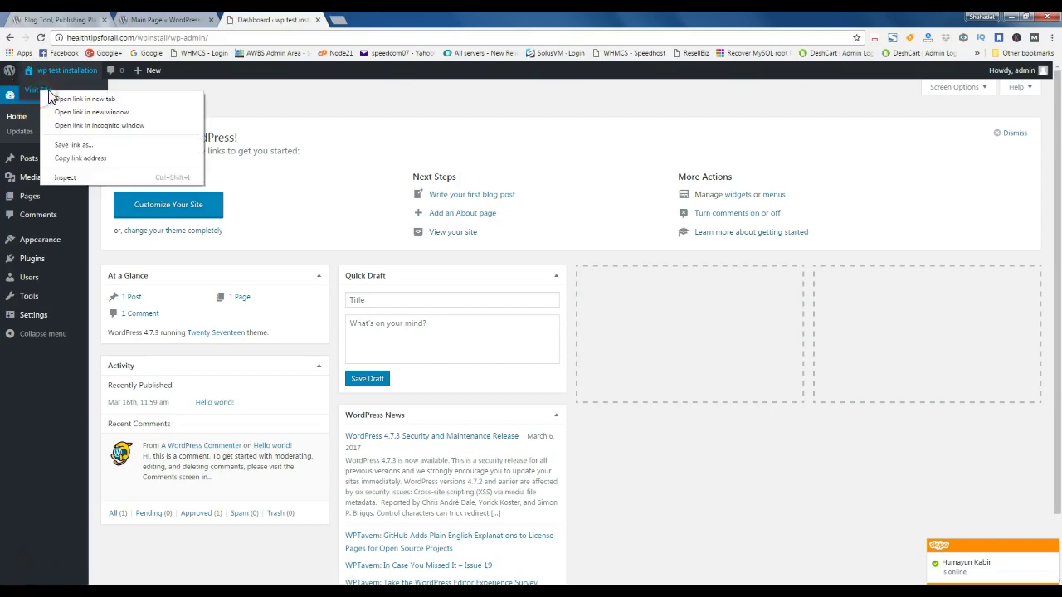
left_click(83, 99)
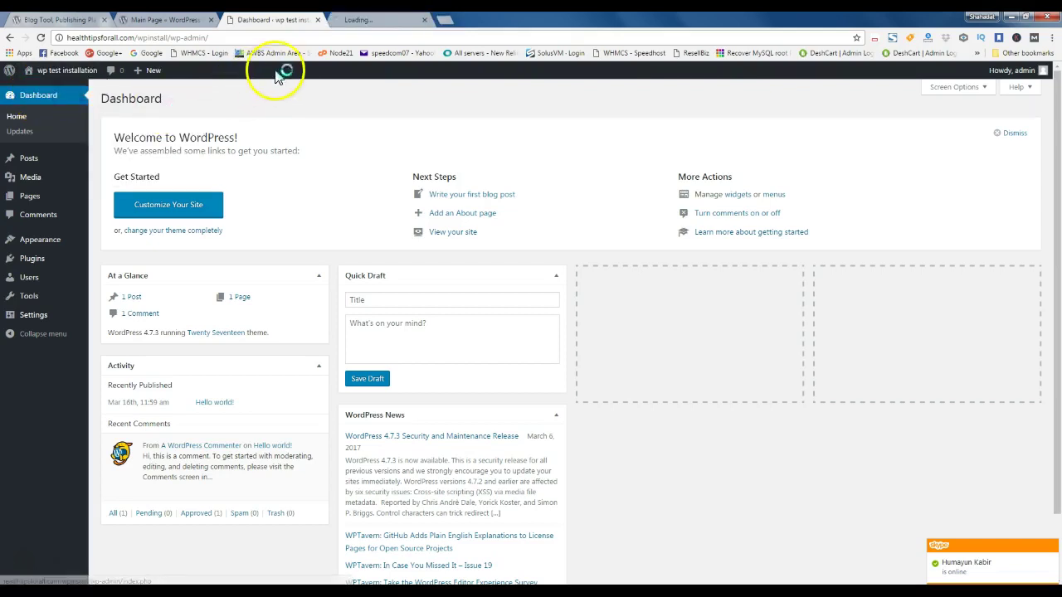
left_click(380, 21)
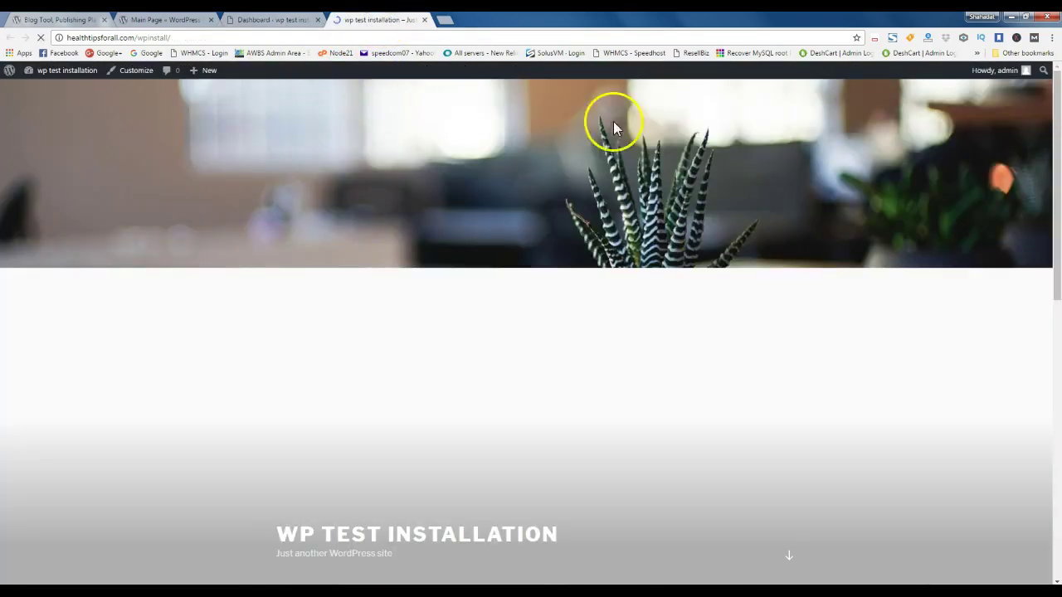
scroll(467, 300, "down", 10)
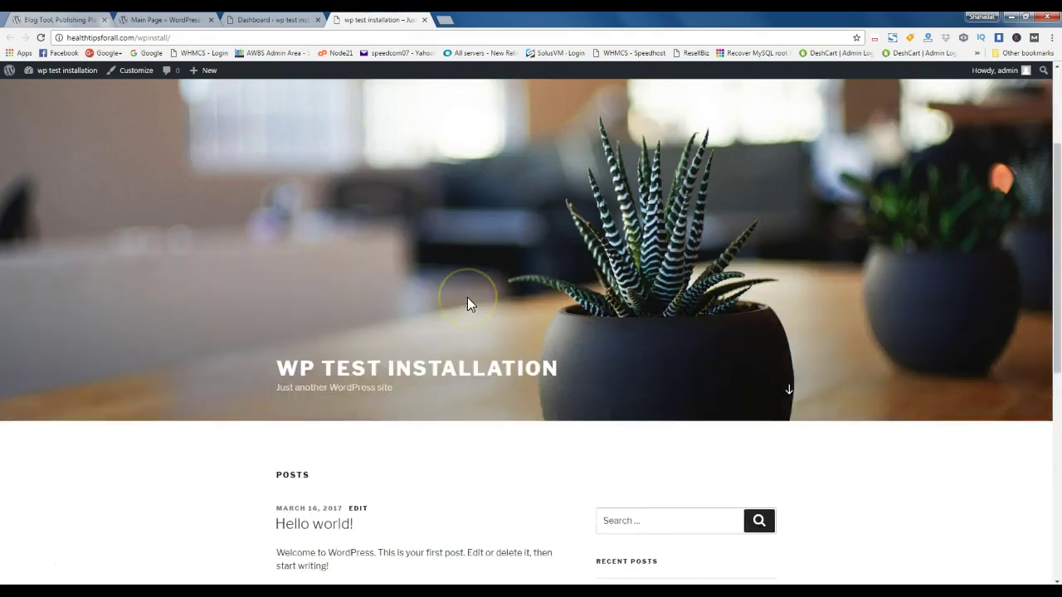
scroll(469, 305, "up", 10)
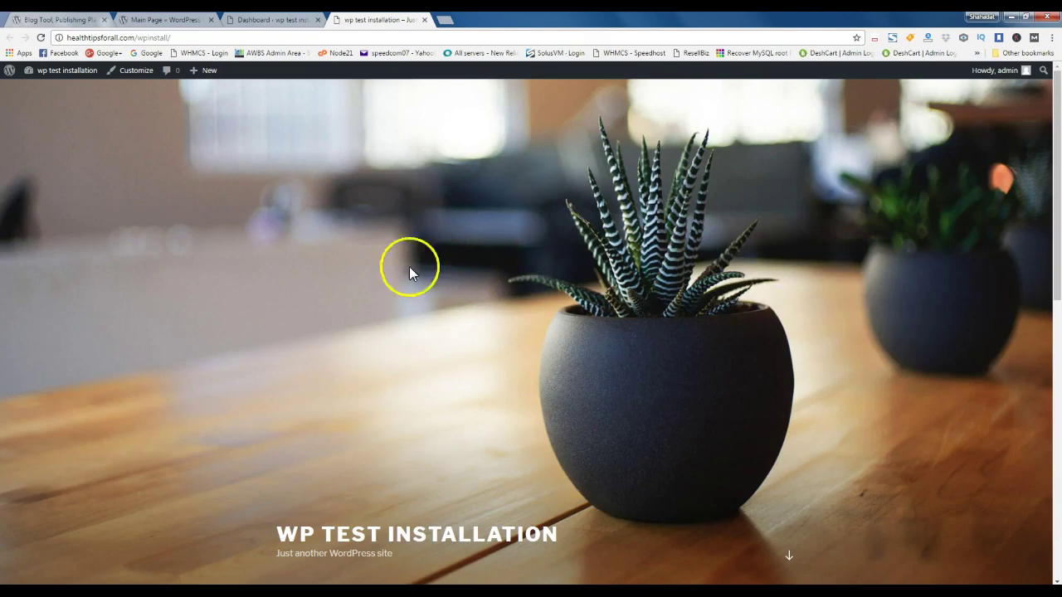
- Compare the admin dashboard with the public front page, finishing on the dashboard
left_click(282, 19)
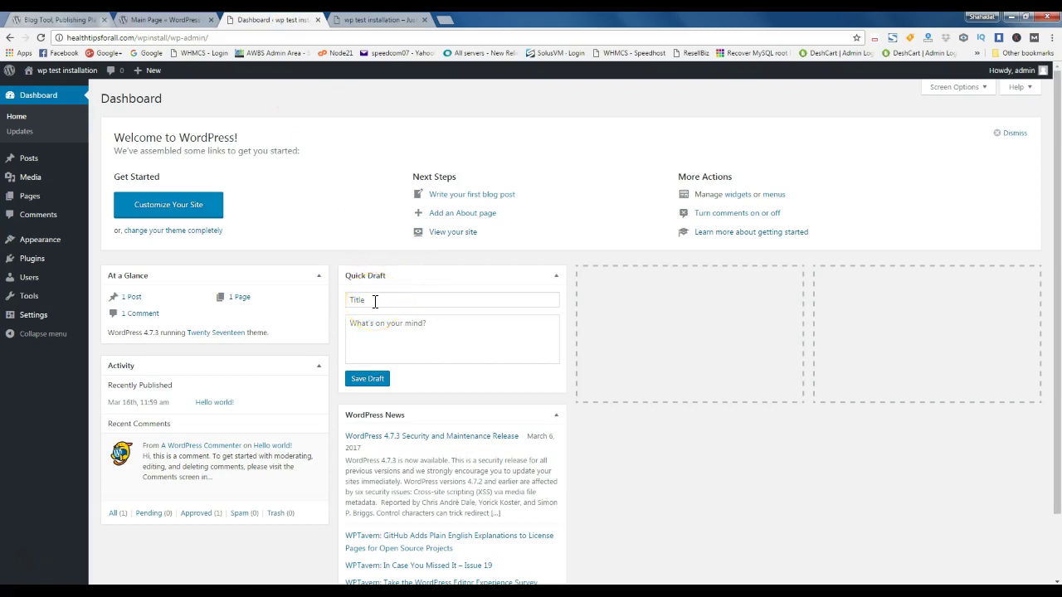
left_click(323, 259)
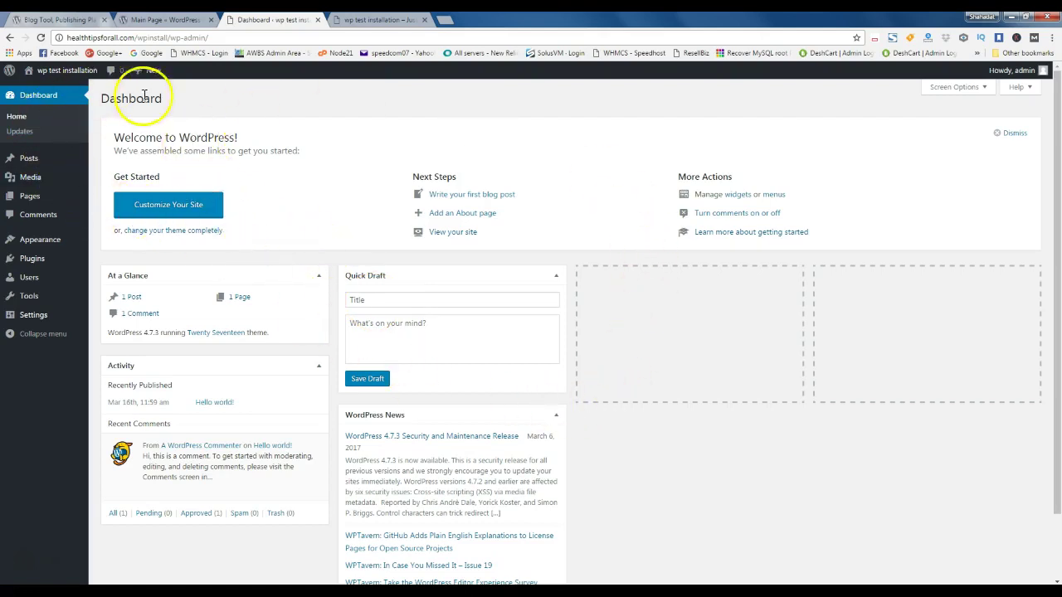
left_click(385, 19)
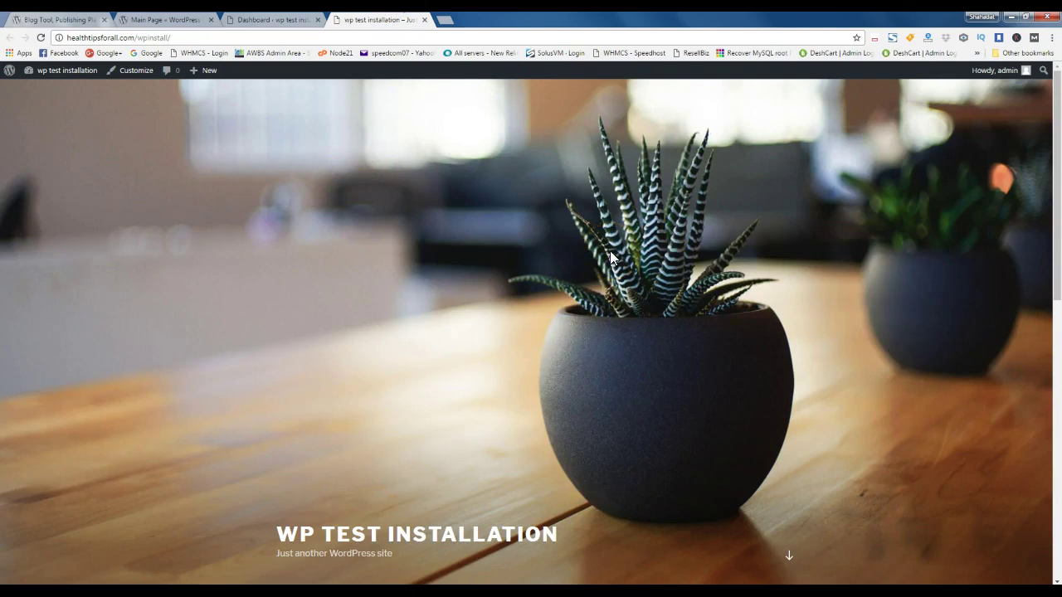
left_click(276, 19)
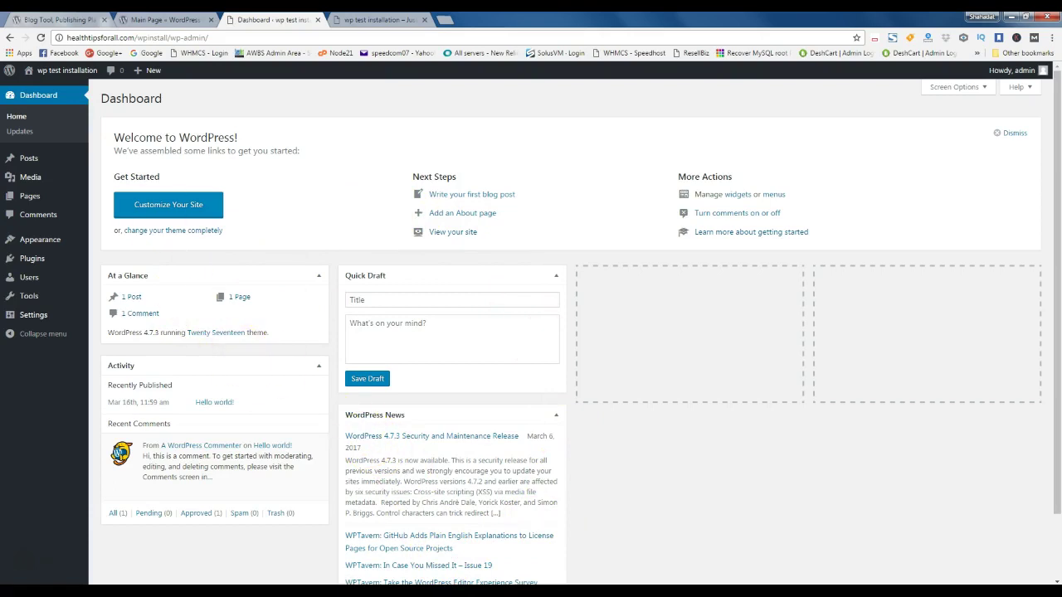
- Examine the links under the WordPress logo and the admin navigation sections from Posts to Settings, including their submenus
mouse_move(10, 75)
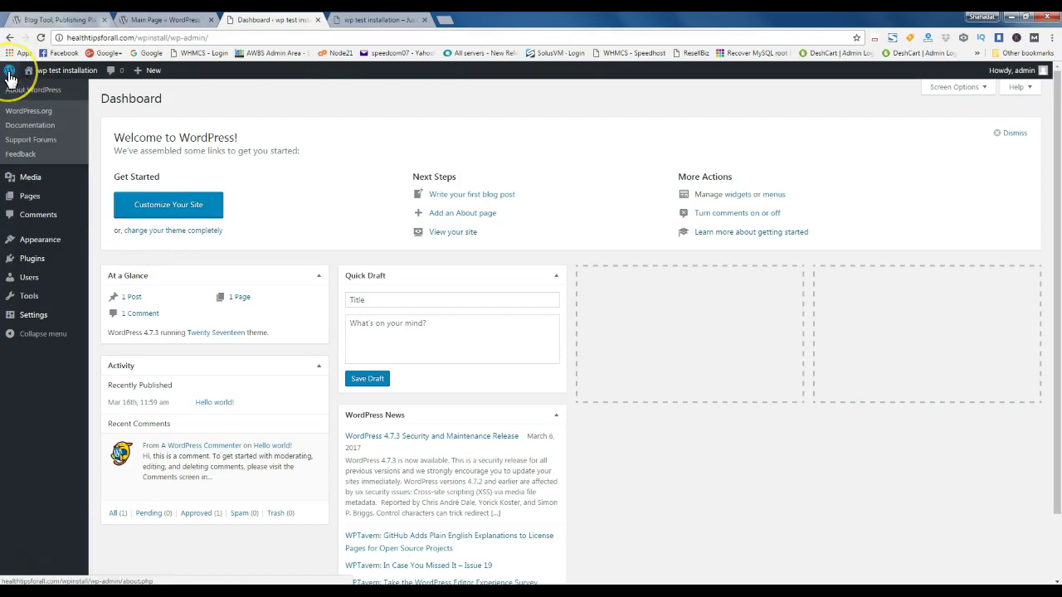
left_click(10, 75)
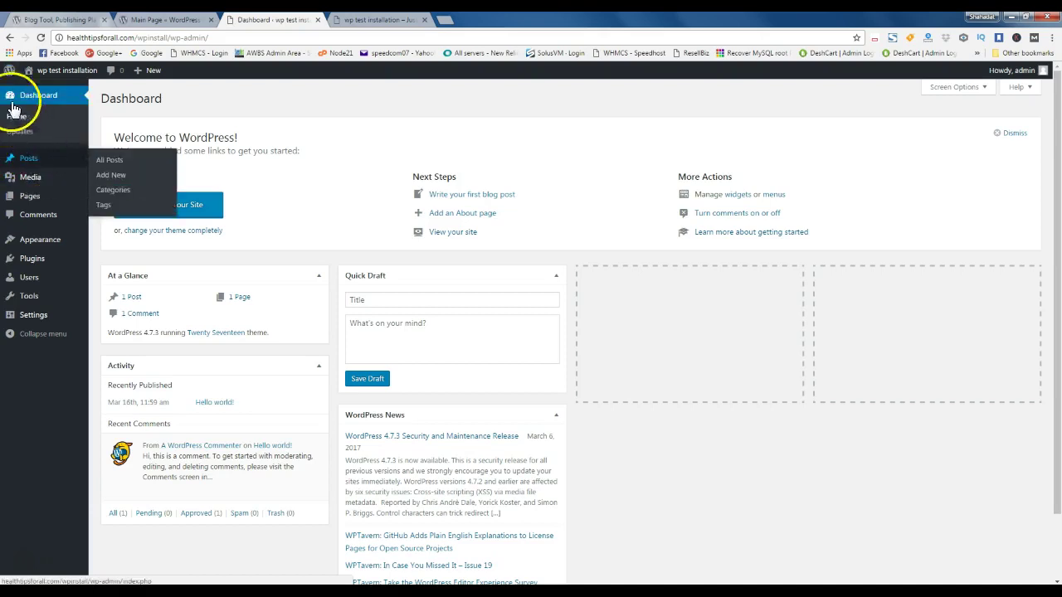
mouse_move(10, 70)
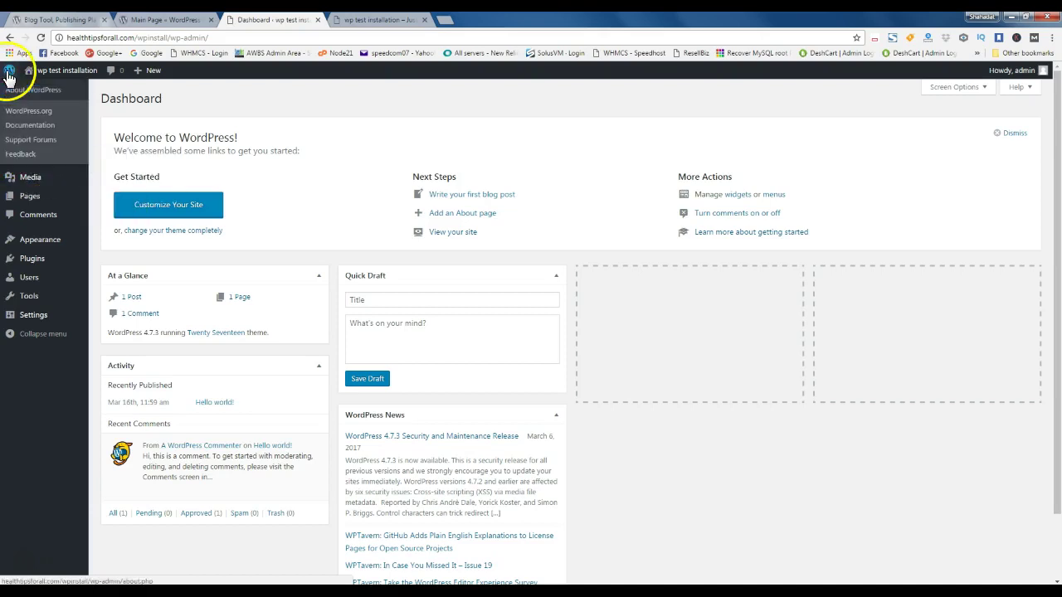
left_click(31, 158)
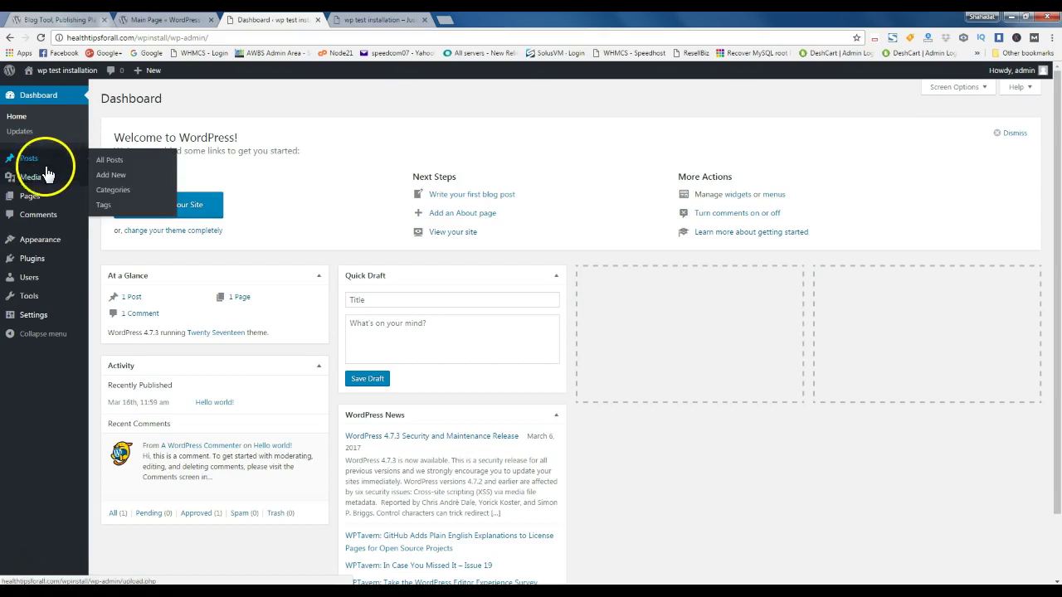
mouse_move(43, 202)
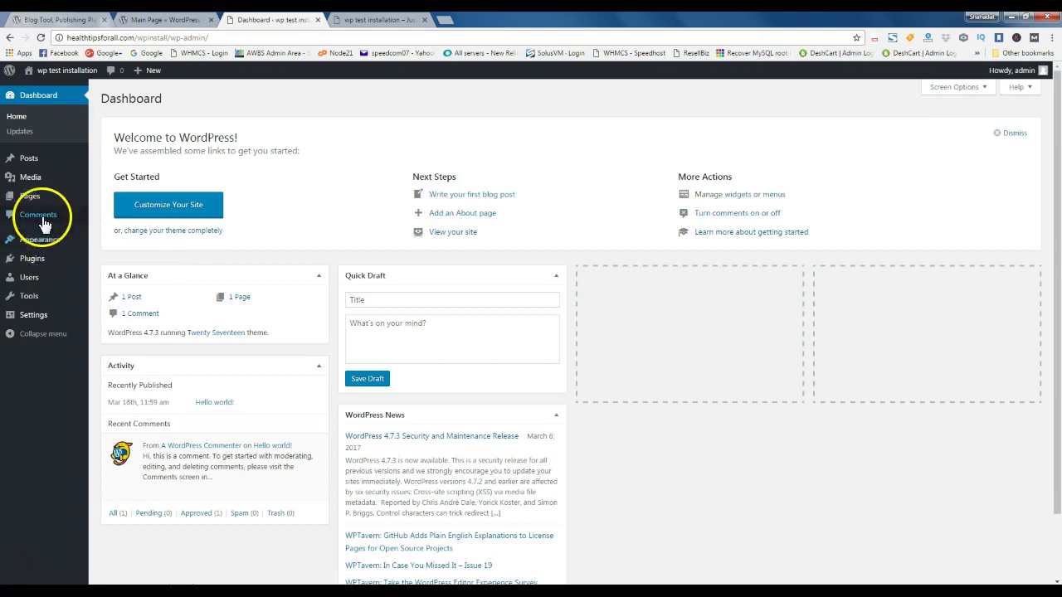
mouse_move(47, 244)
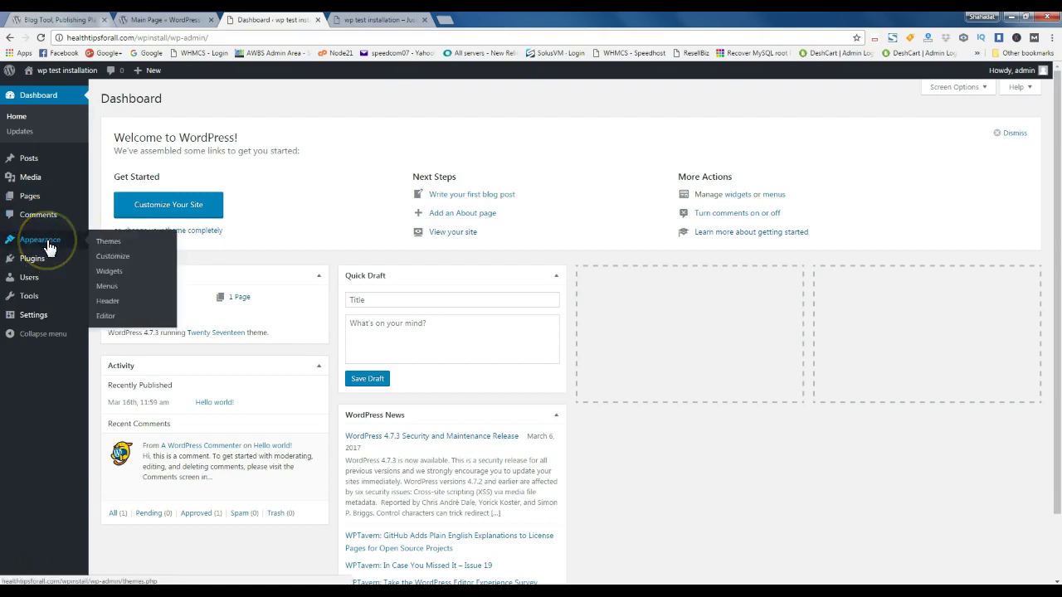
mouse_move(37, 267)
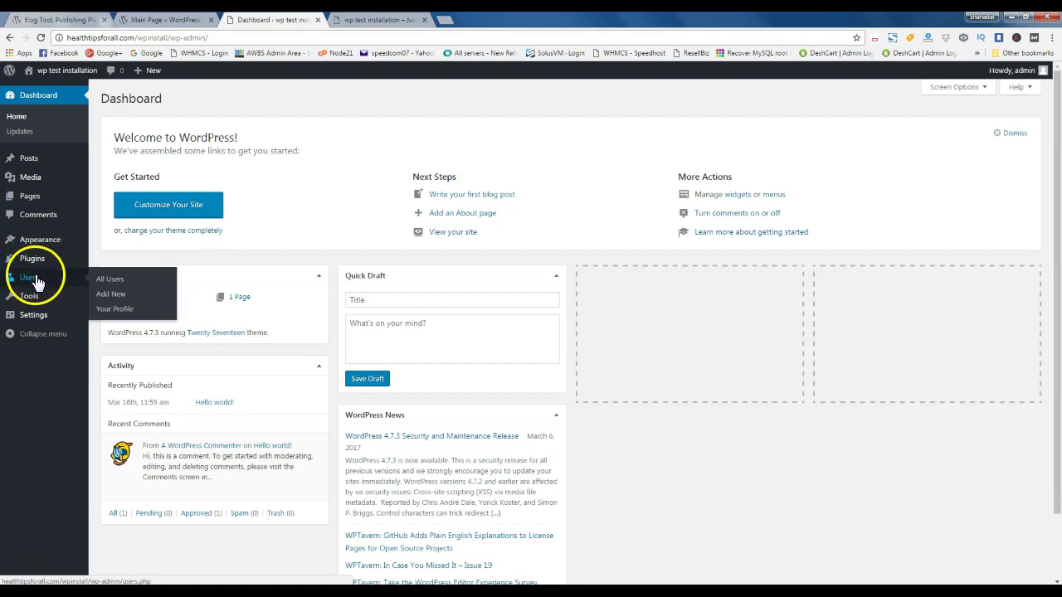
mouse_move(42, 307)
mouse_move(42, 325)
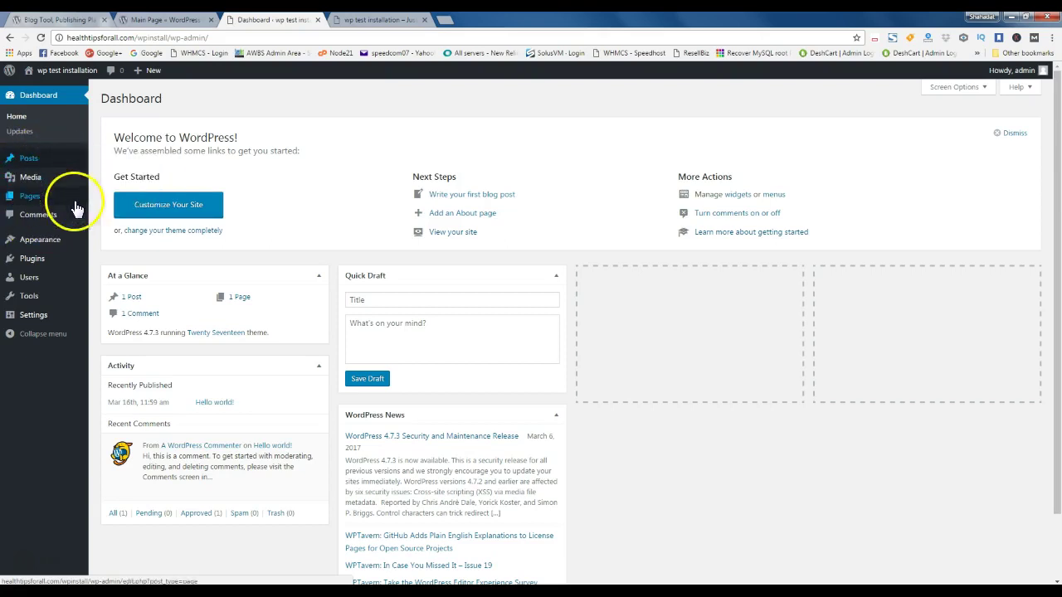
mouse_move(12, 170)
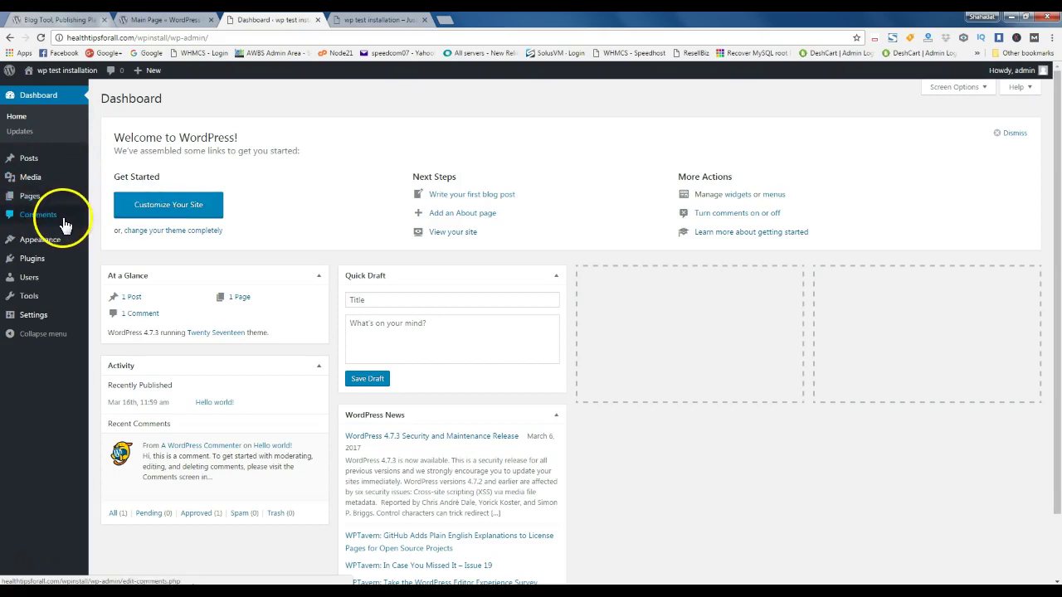
mouse_move(52, 248)
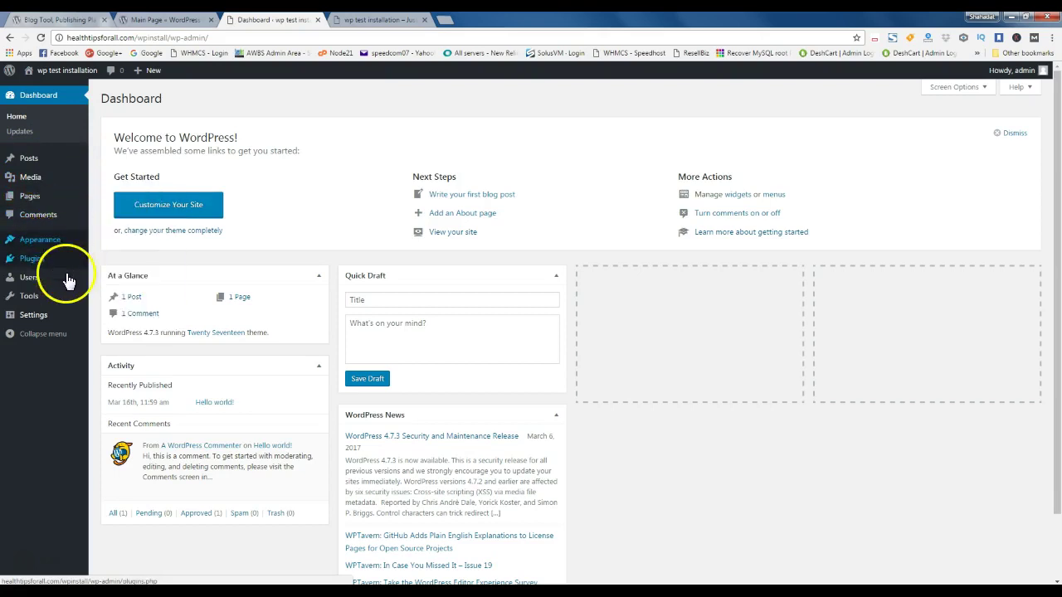
mouse_move(29, 316)
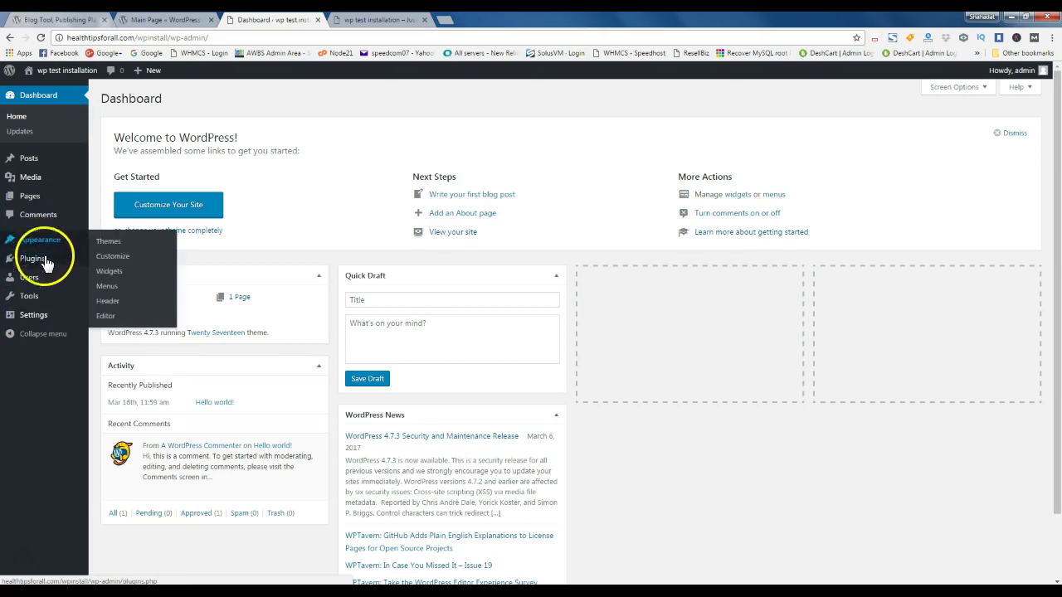
mouse_move(46, 272)
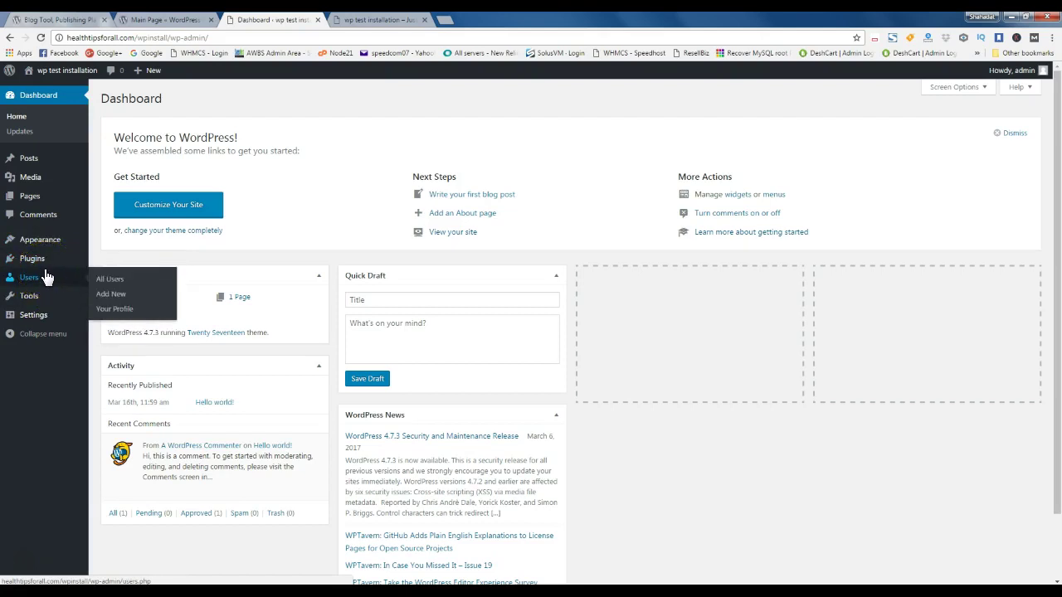
- Collapse the admin navigation to icons only and expand it again to full labels
left_click(12, 336)
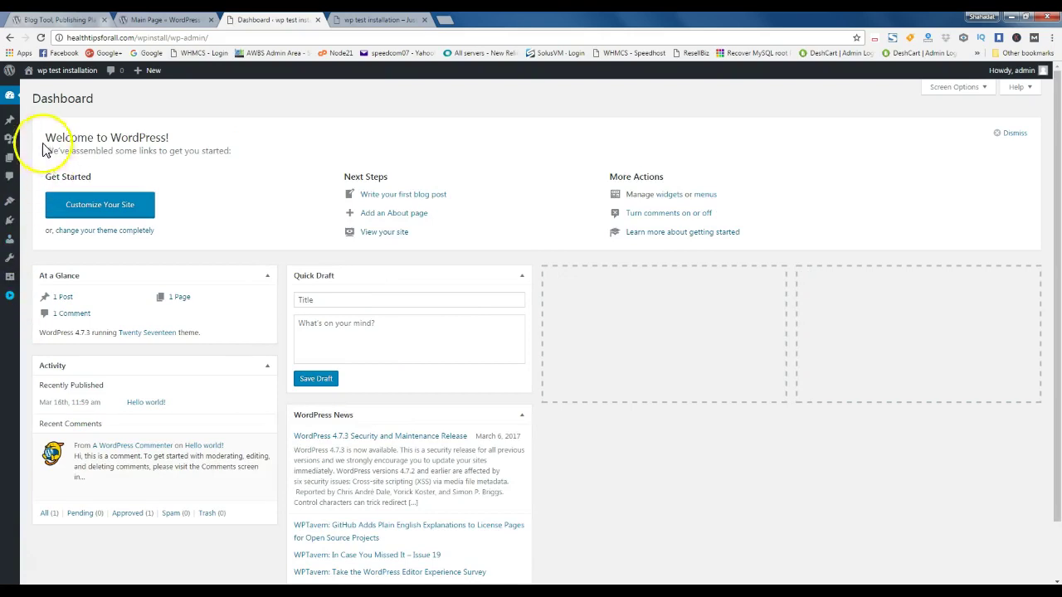
left_click(10, 297)
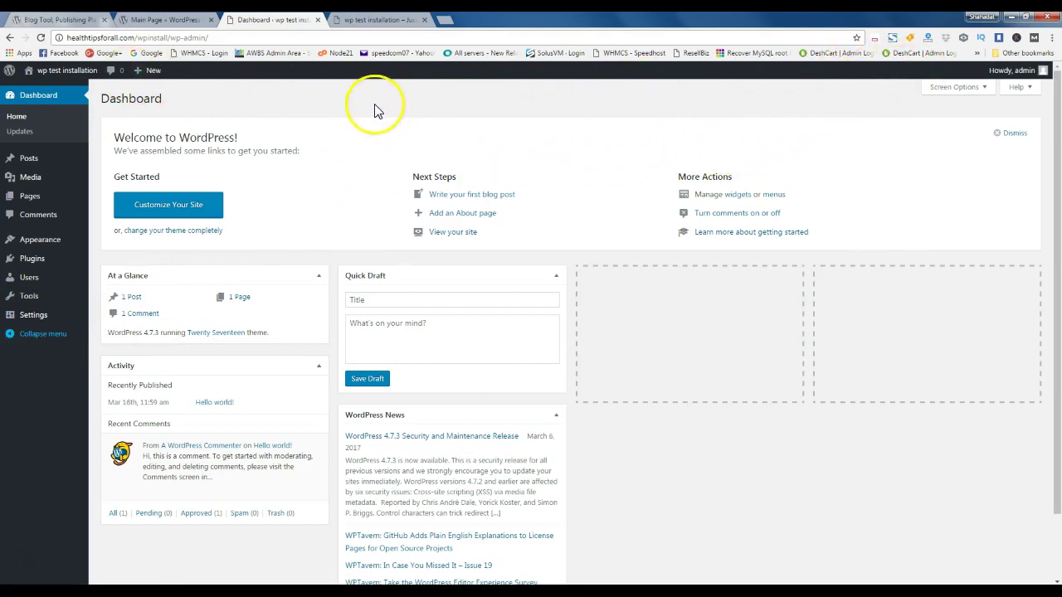
- Review the kinds of new content the admin toolbar can create and look over the dashboard page
mouse_move(141, 77)
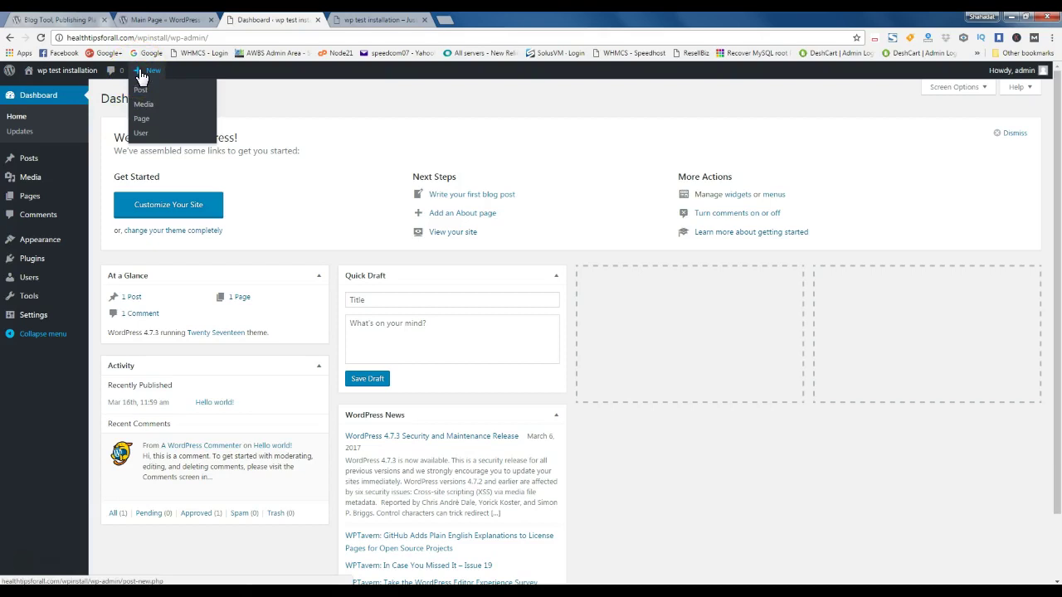
left_click(141, 73)
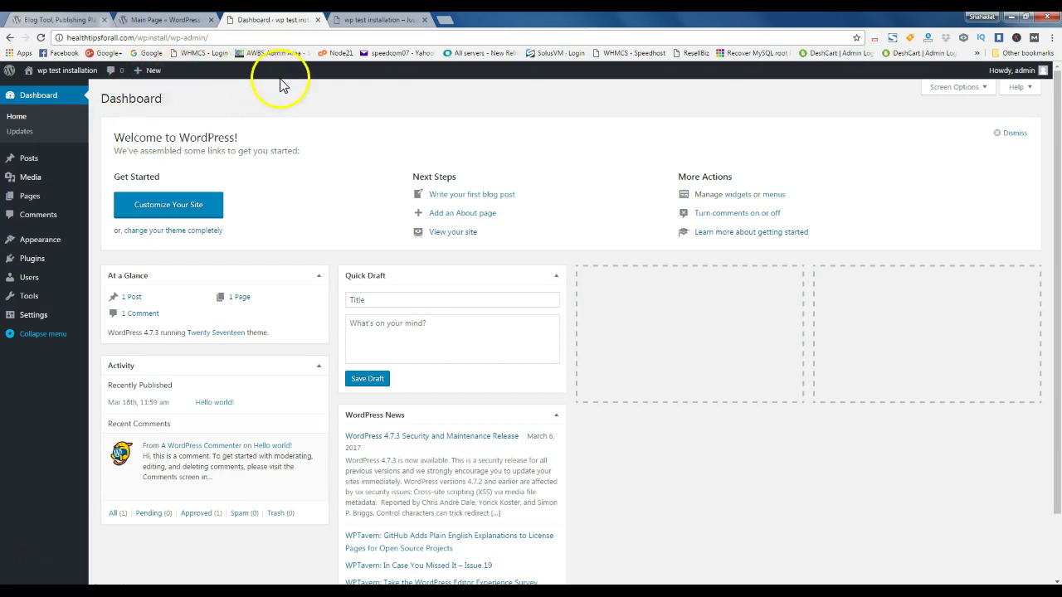
mouse_move(158, 74)
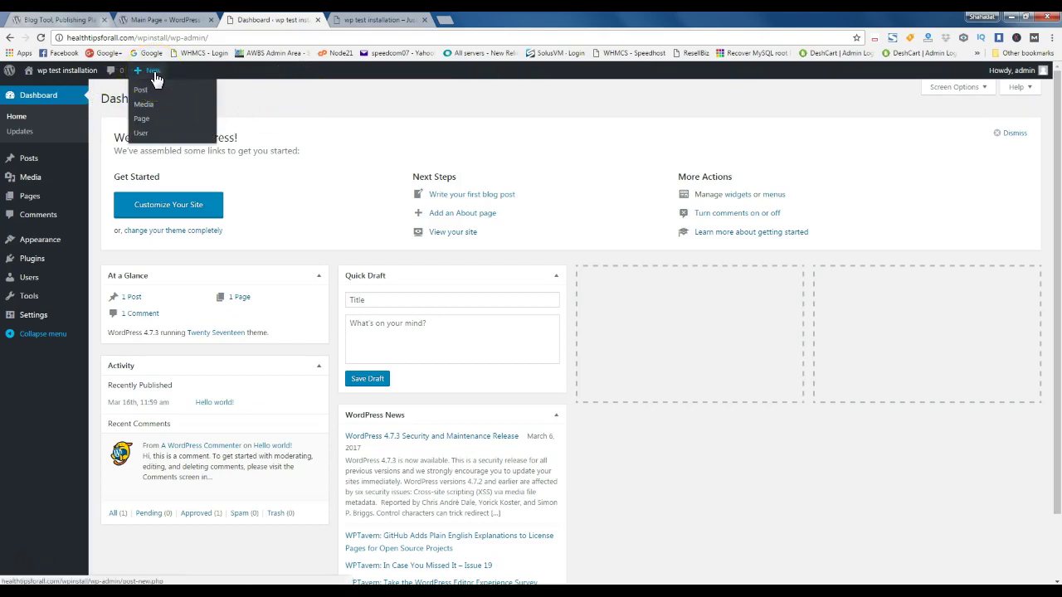
left_click(147, 126)
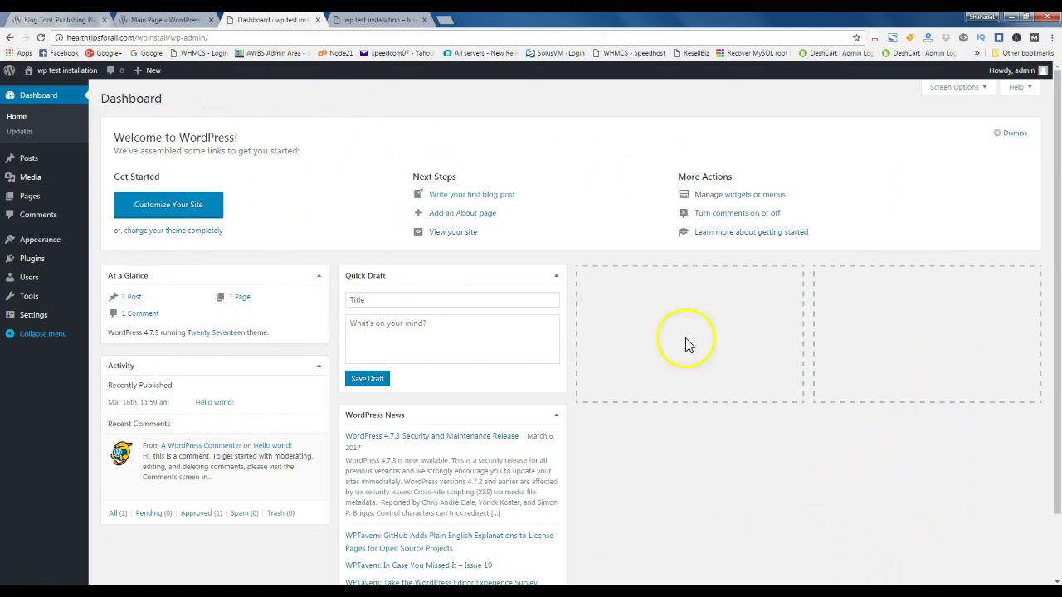
scroll(534, 411, "down", 1)
scroll(533, 415, "up", 1)
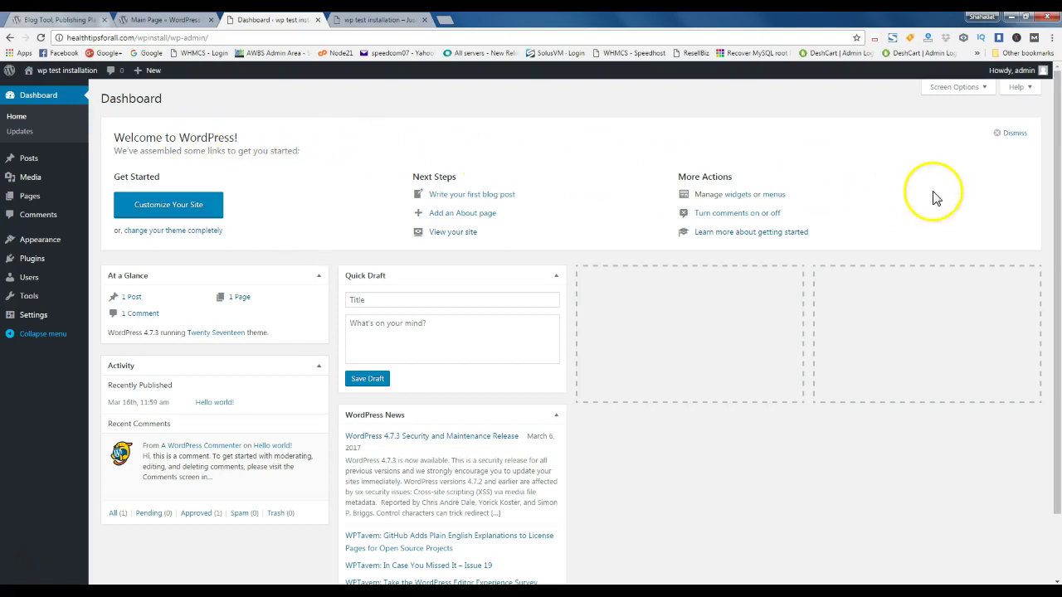
- Dismiss the Welcome panel and restore it by enabling the Welcome box in Screen Options
left_click(1001, 136)
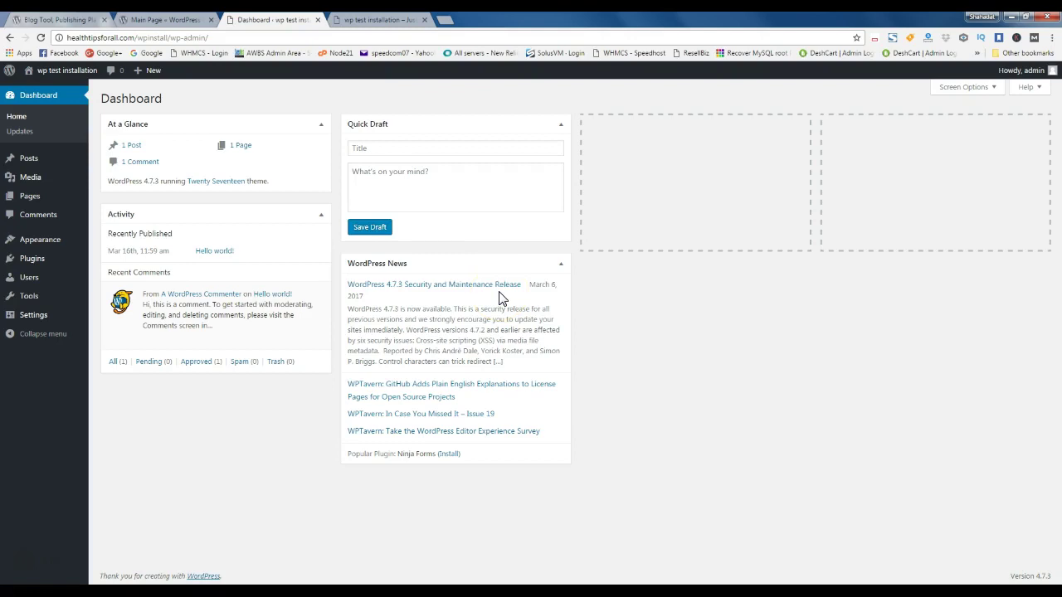
left_click(961, 87)
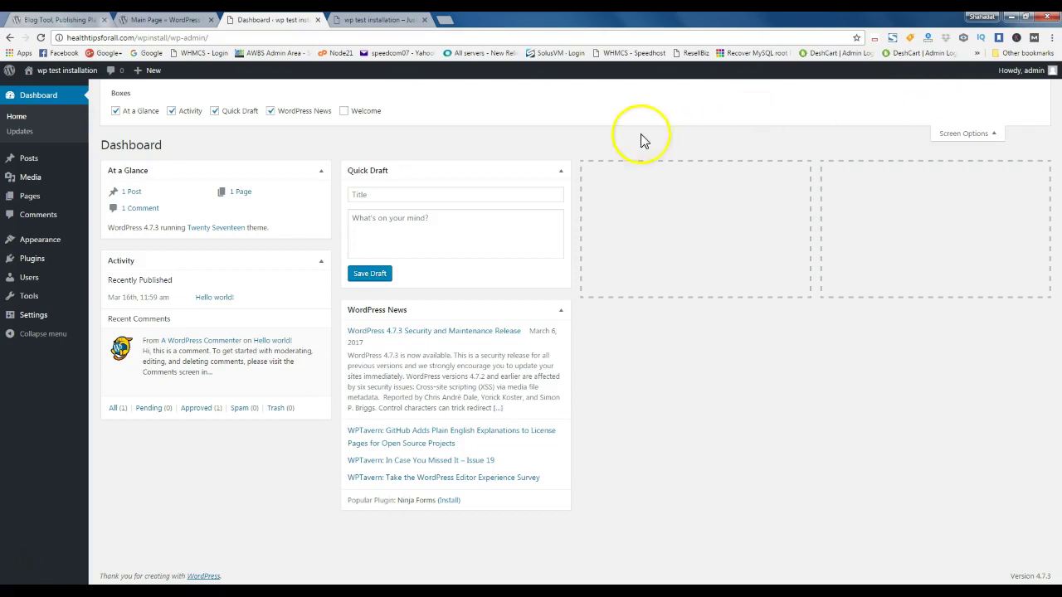
left_click(368, 113)
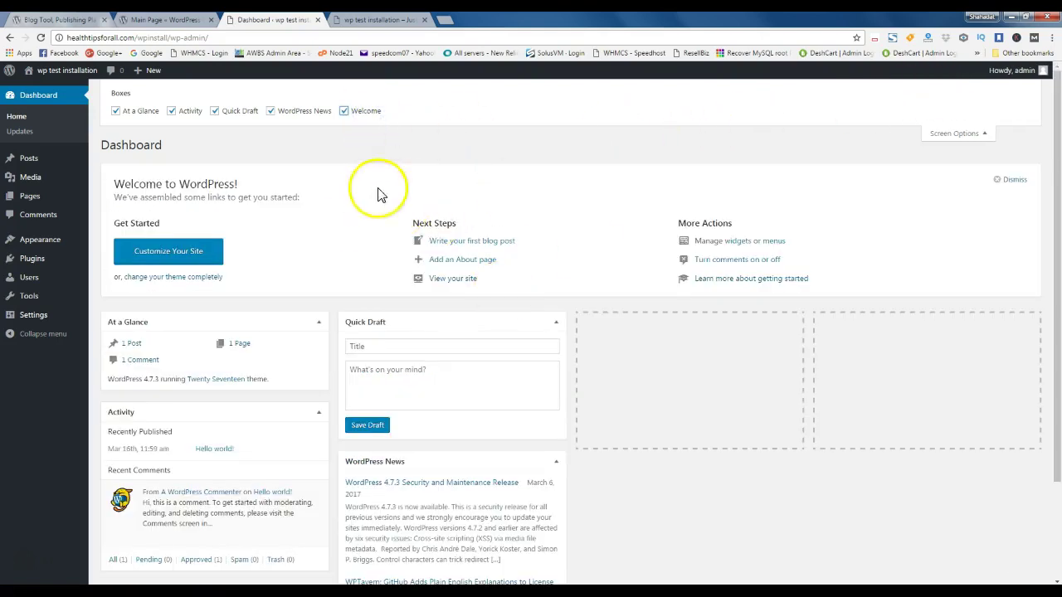
left_click(966, 140)
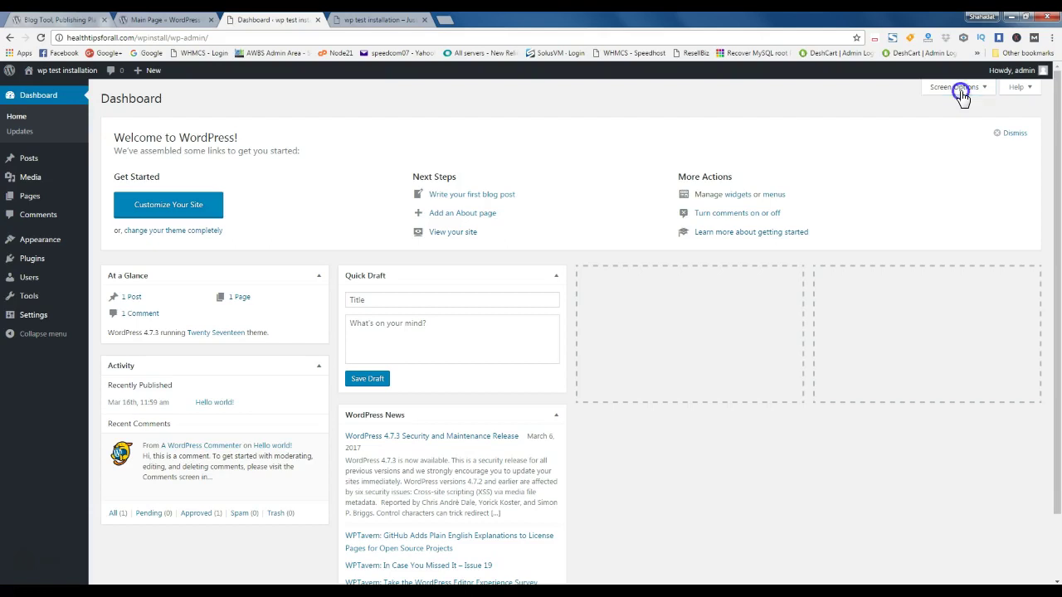
left_click(960, 91)
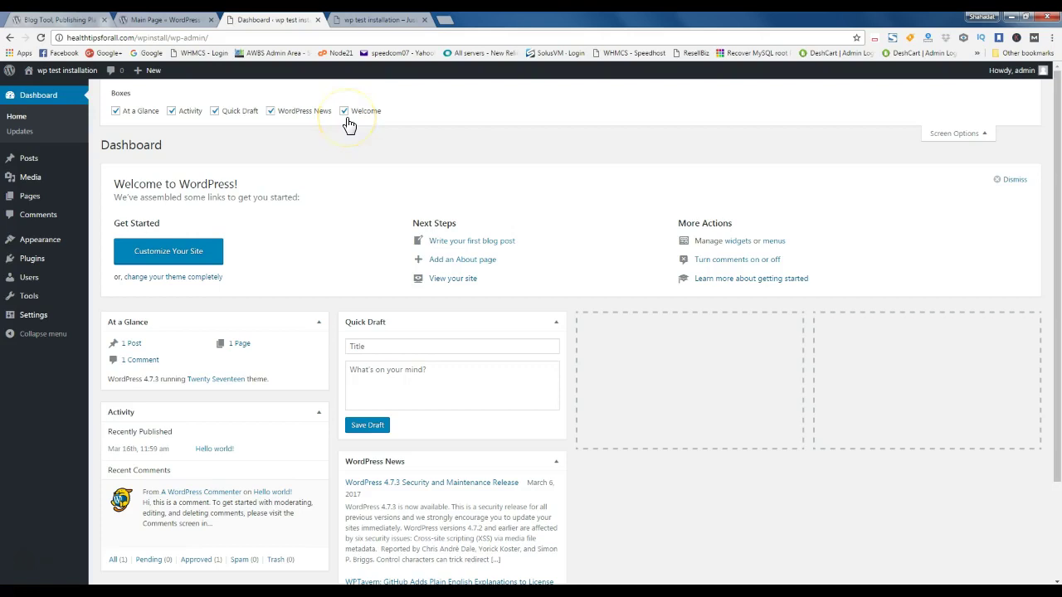
left_click(966, 142)
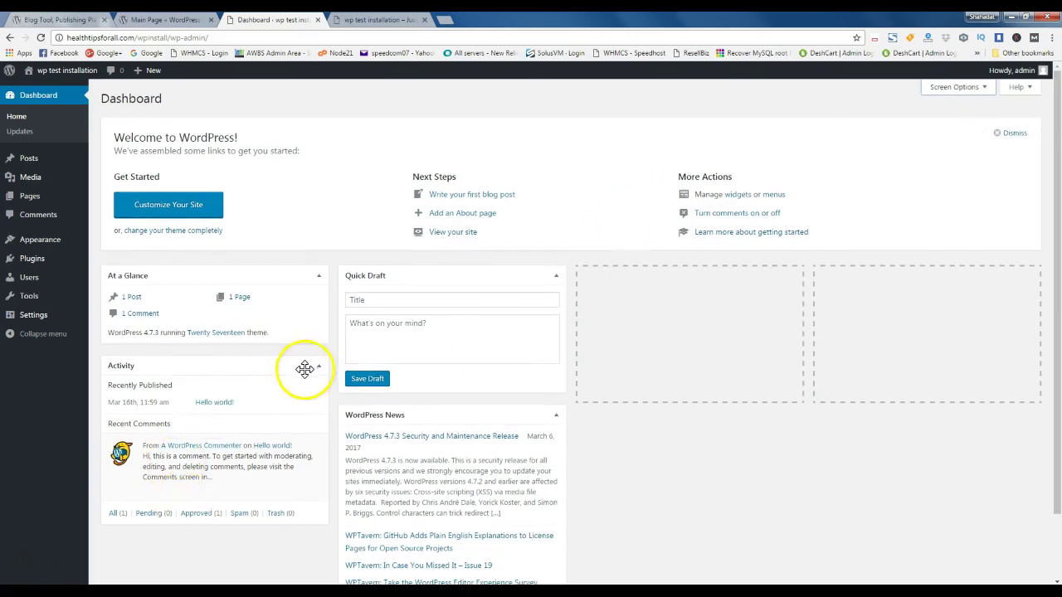
- Look over the lower dashboard boxes and inspect the title and content fields of Quick Draft
scroll(306, 367, "down", 1)
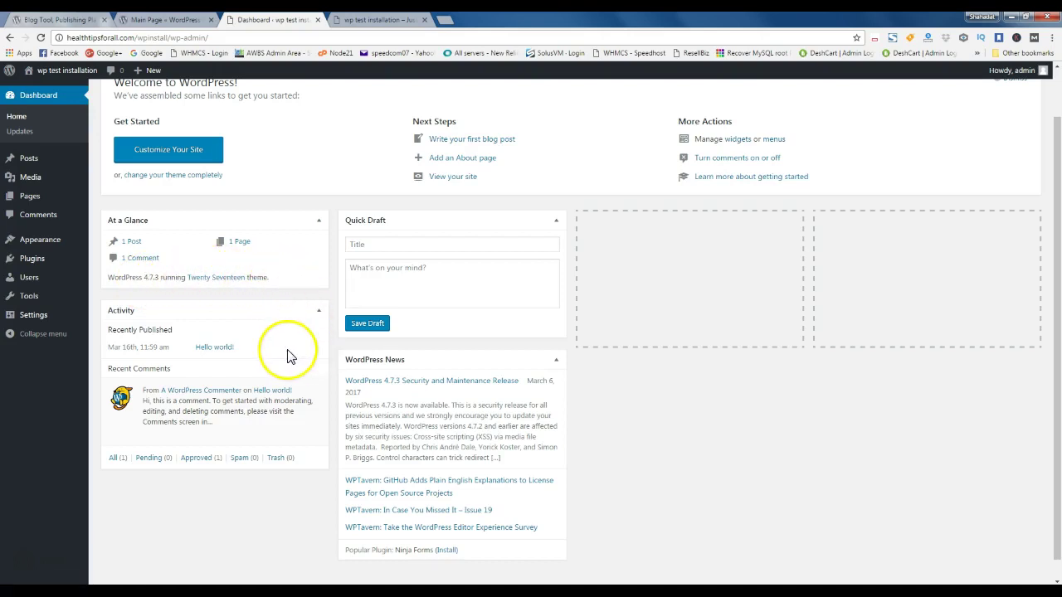
scroll(288, 355, "down", 1)
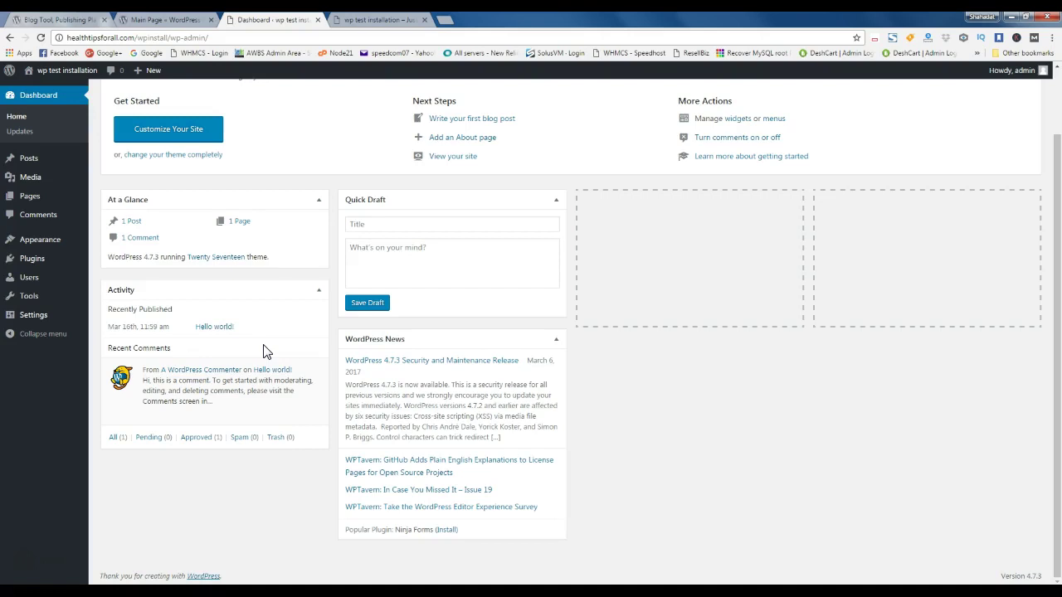
left_click(412, 223)
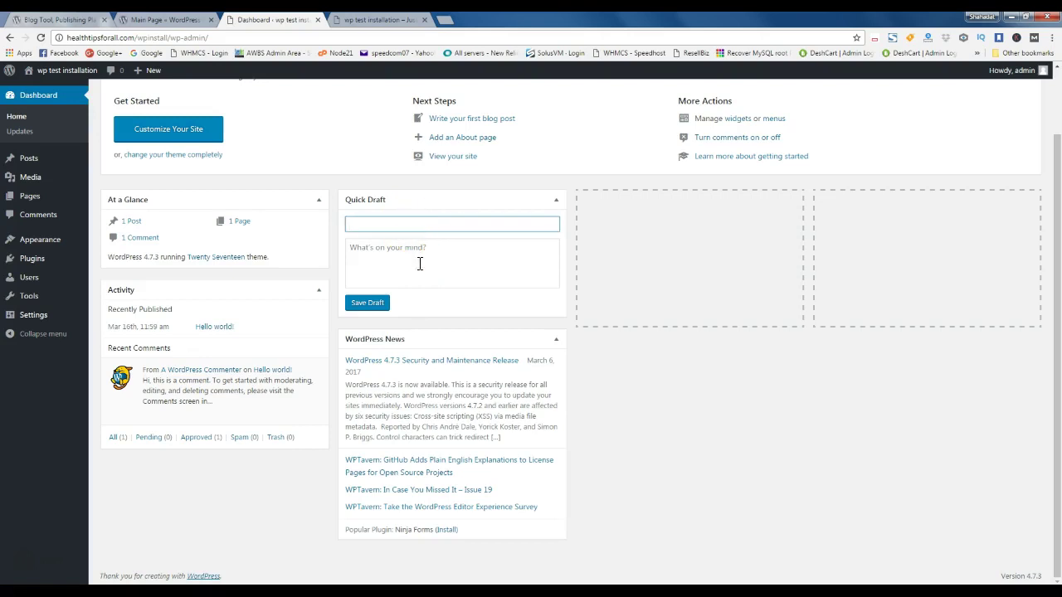
left_click(420, 262)
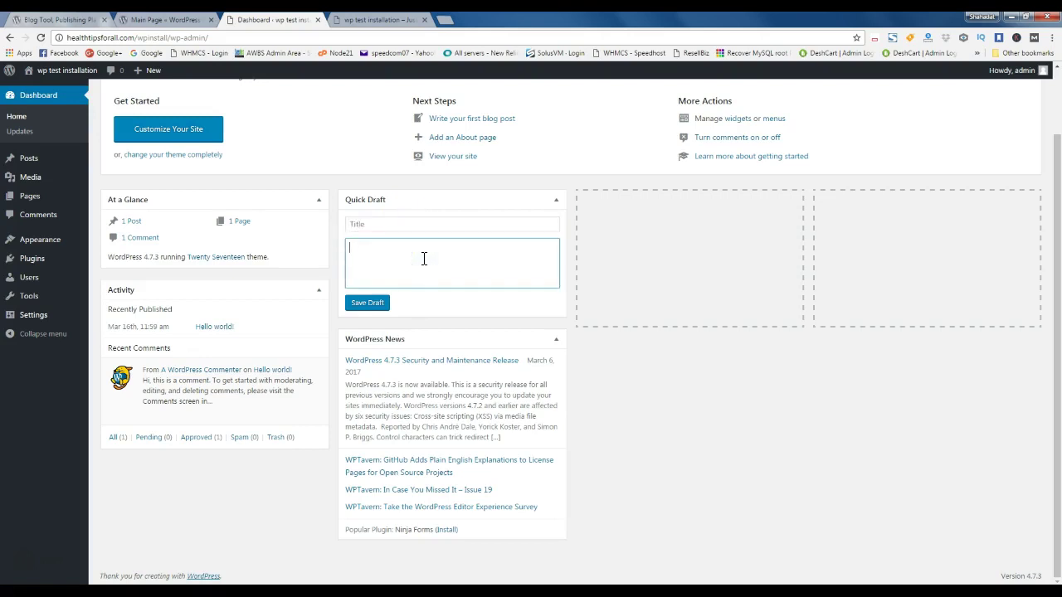